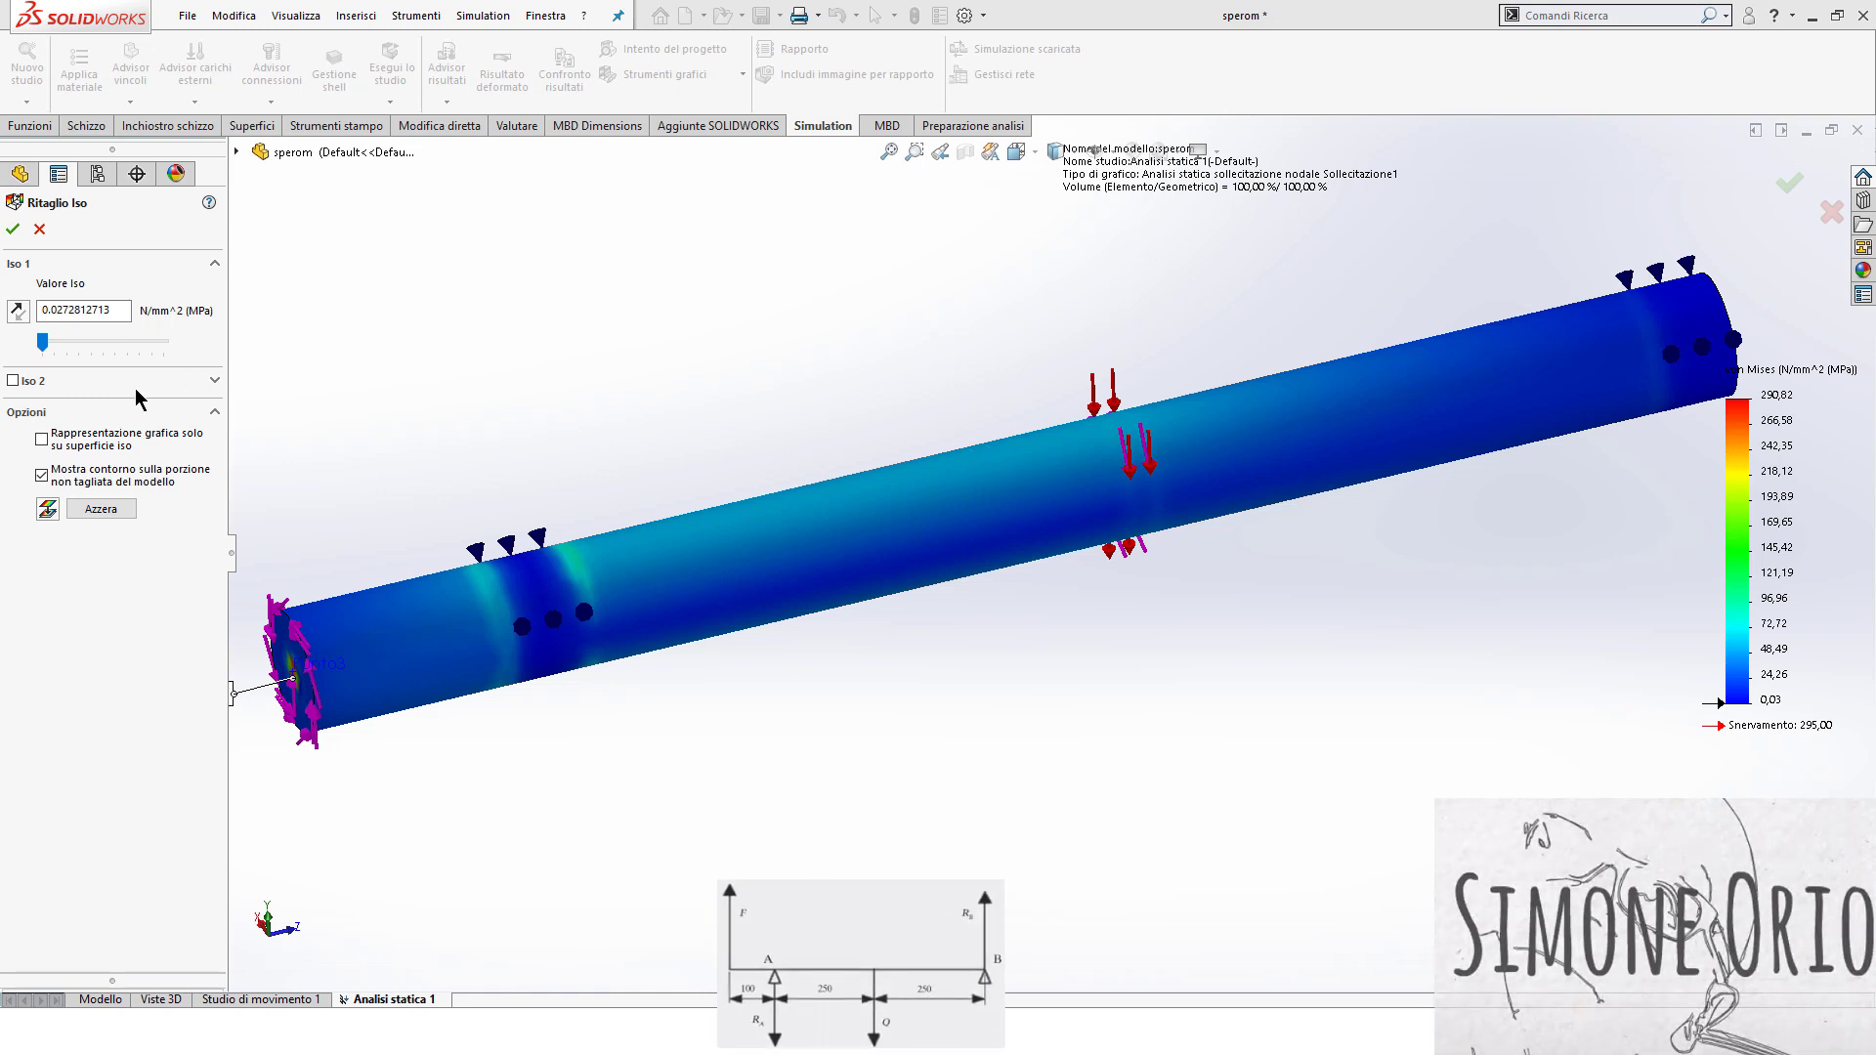
Drag the Valore Iso slider up to about 113 MPa
click(43, 343)
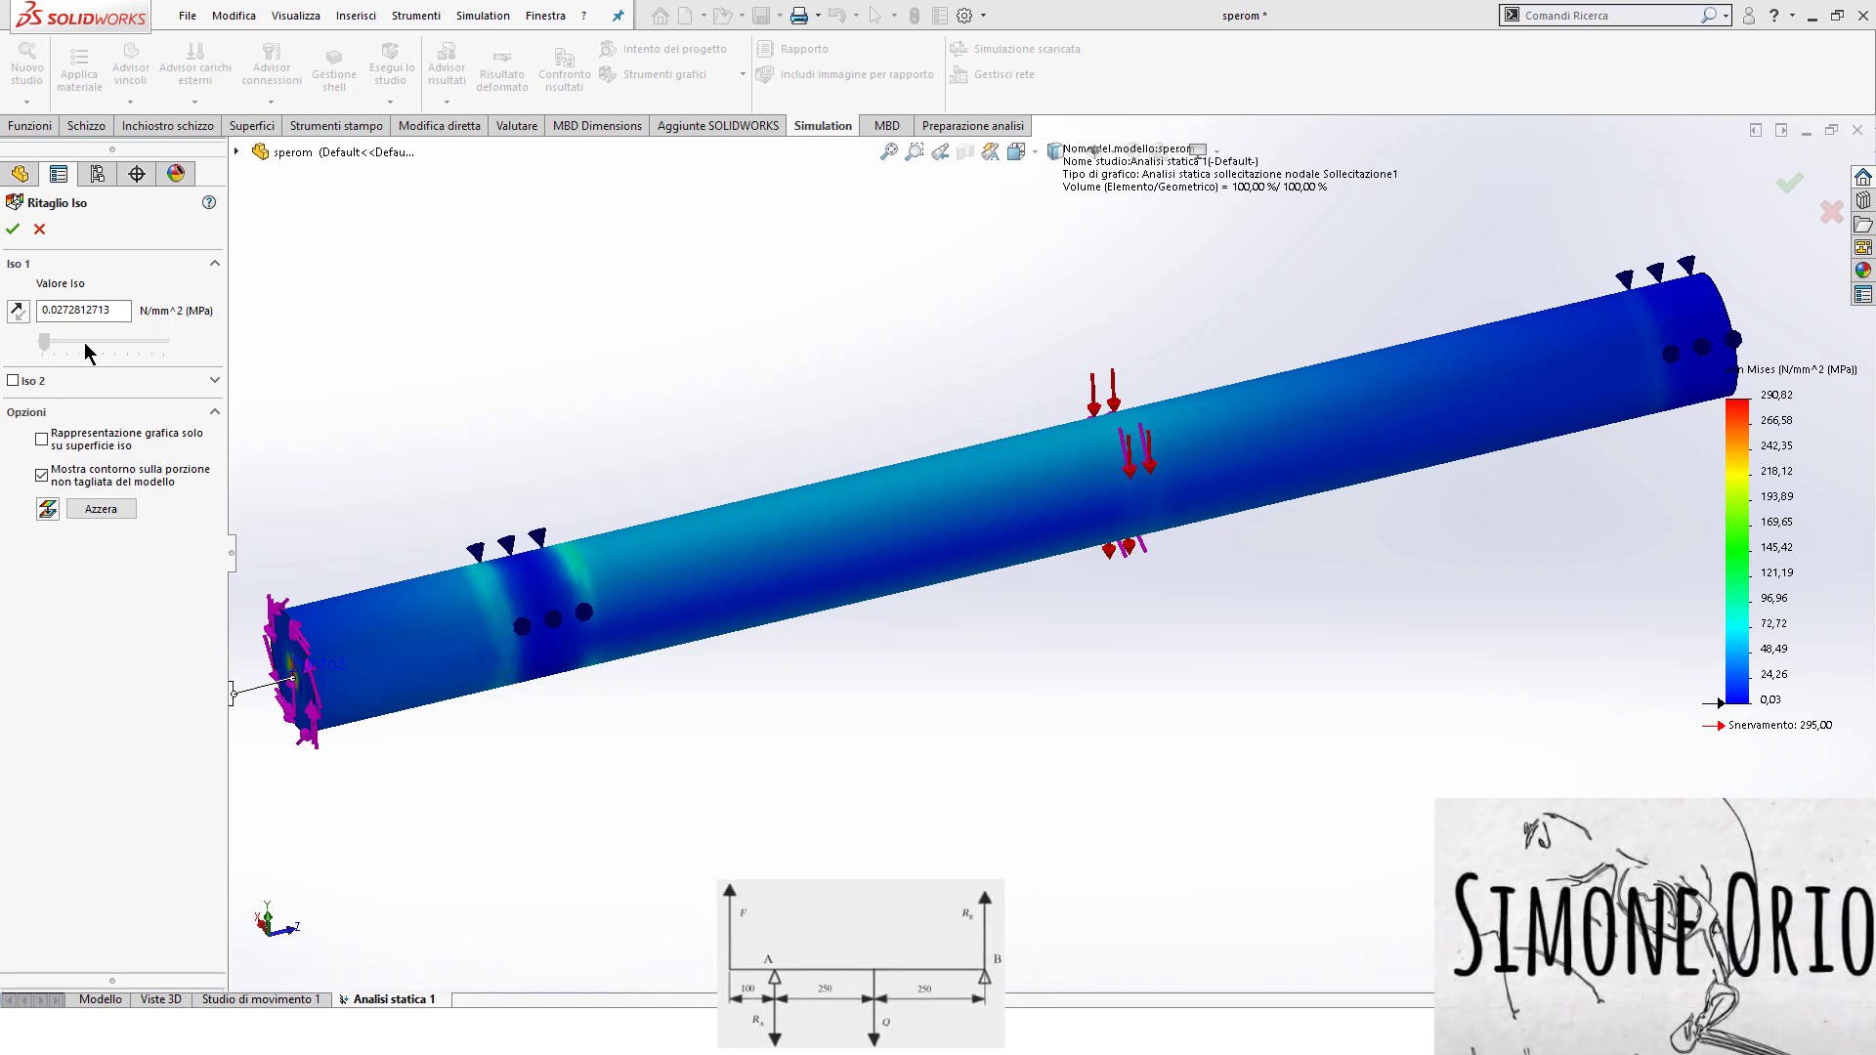
drag(85, 347, 91, 348)
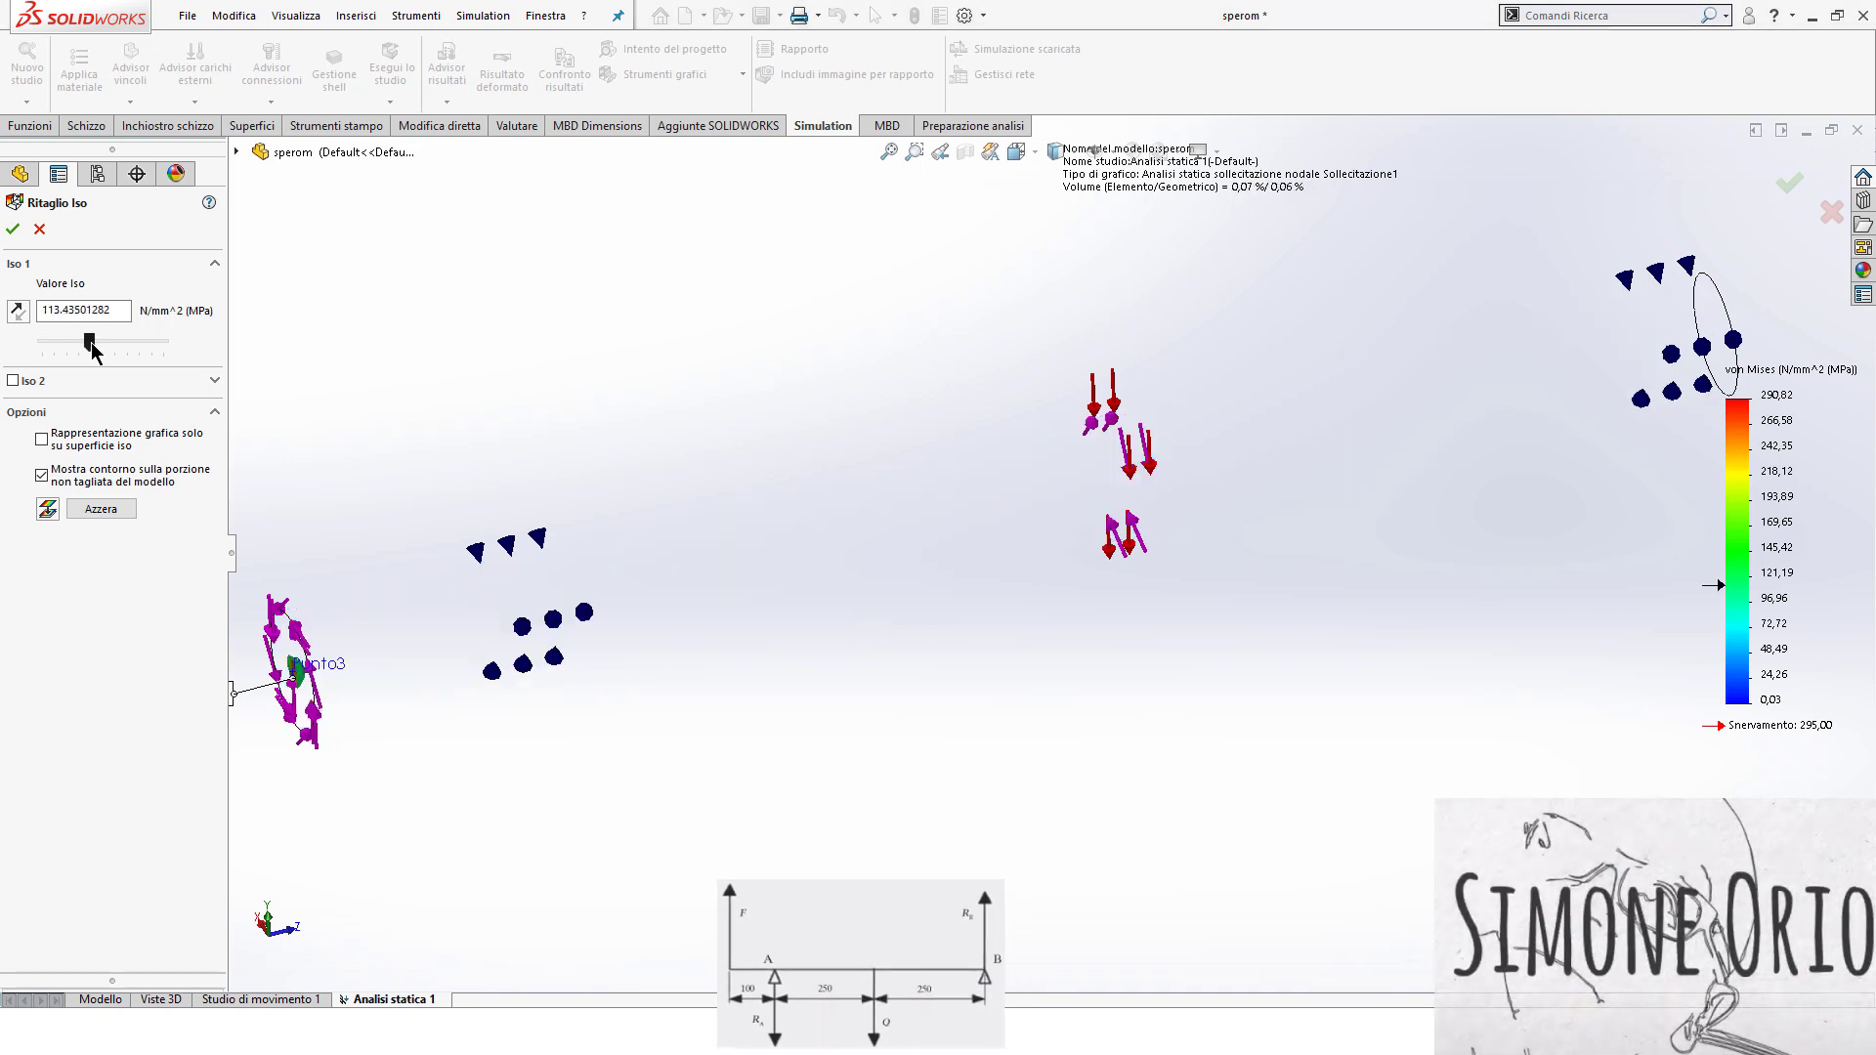
scroll(303, 679, up, 2)
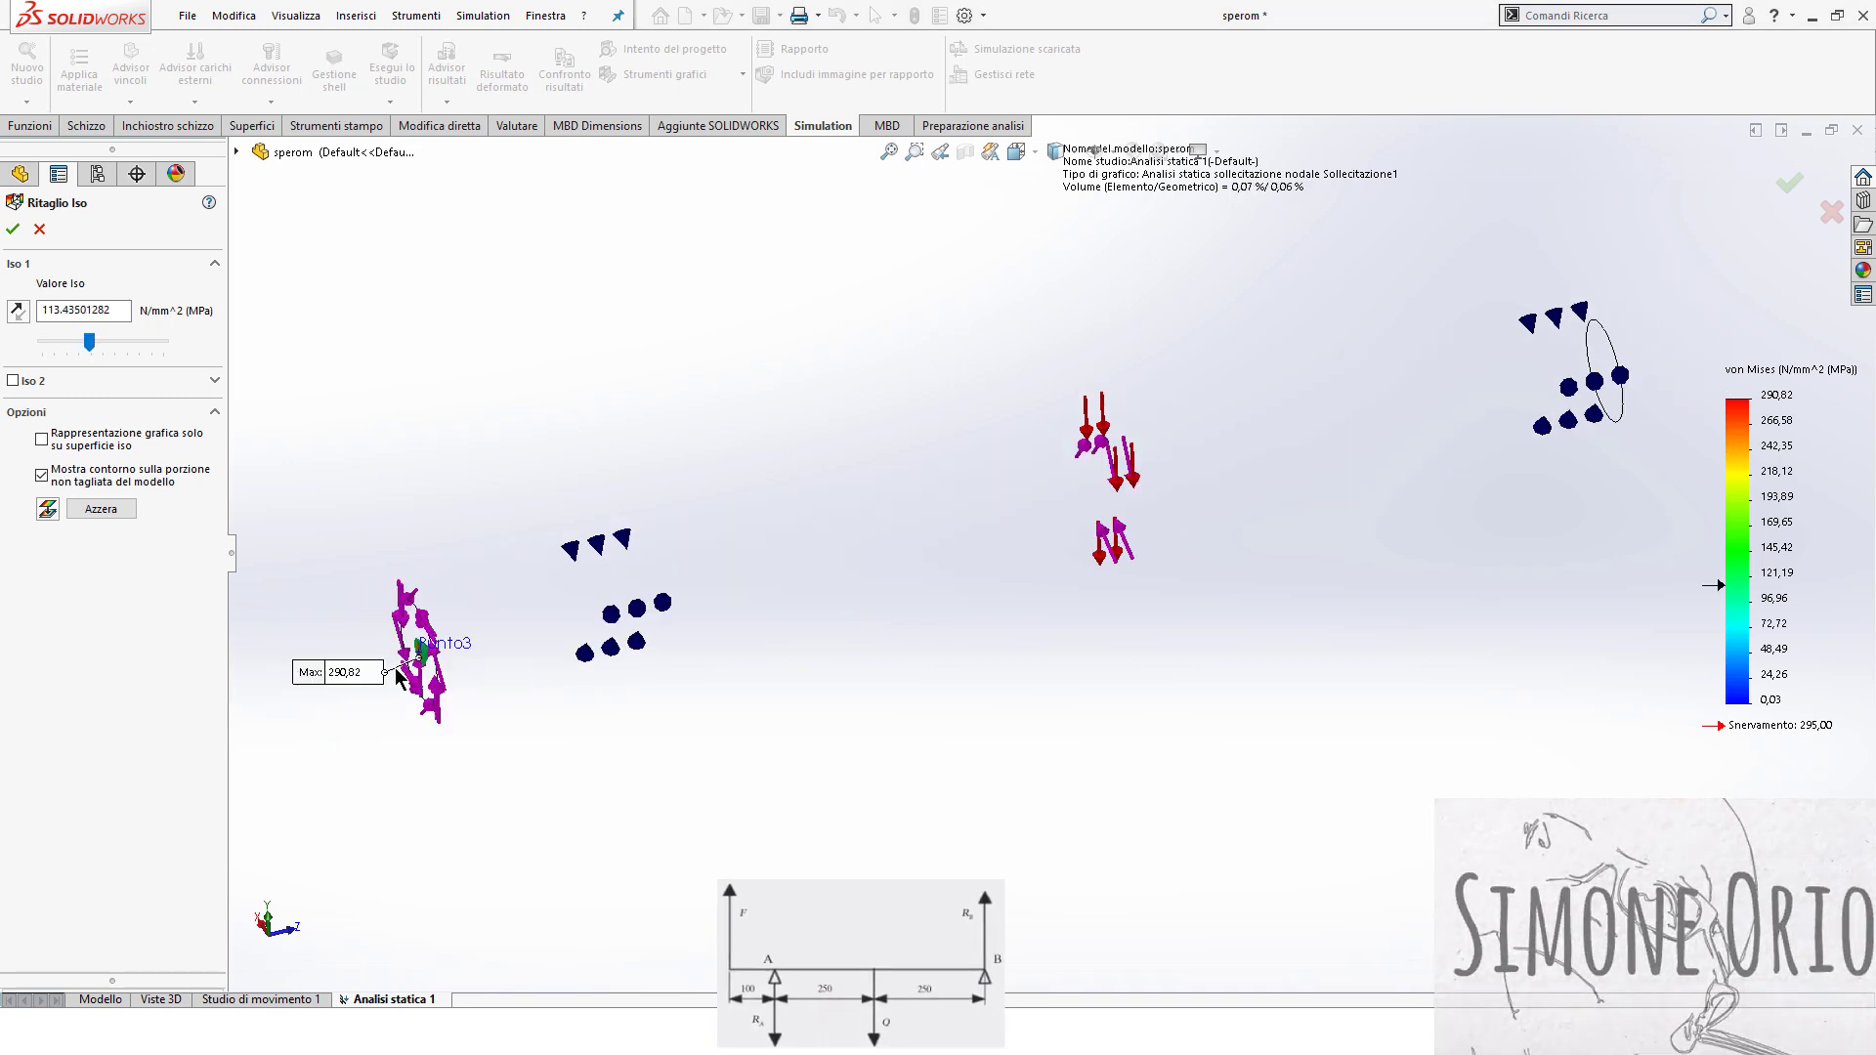
scroll(454, 653, down, 1)
scroll(467, 656, down, 1)
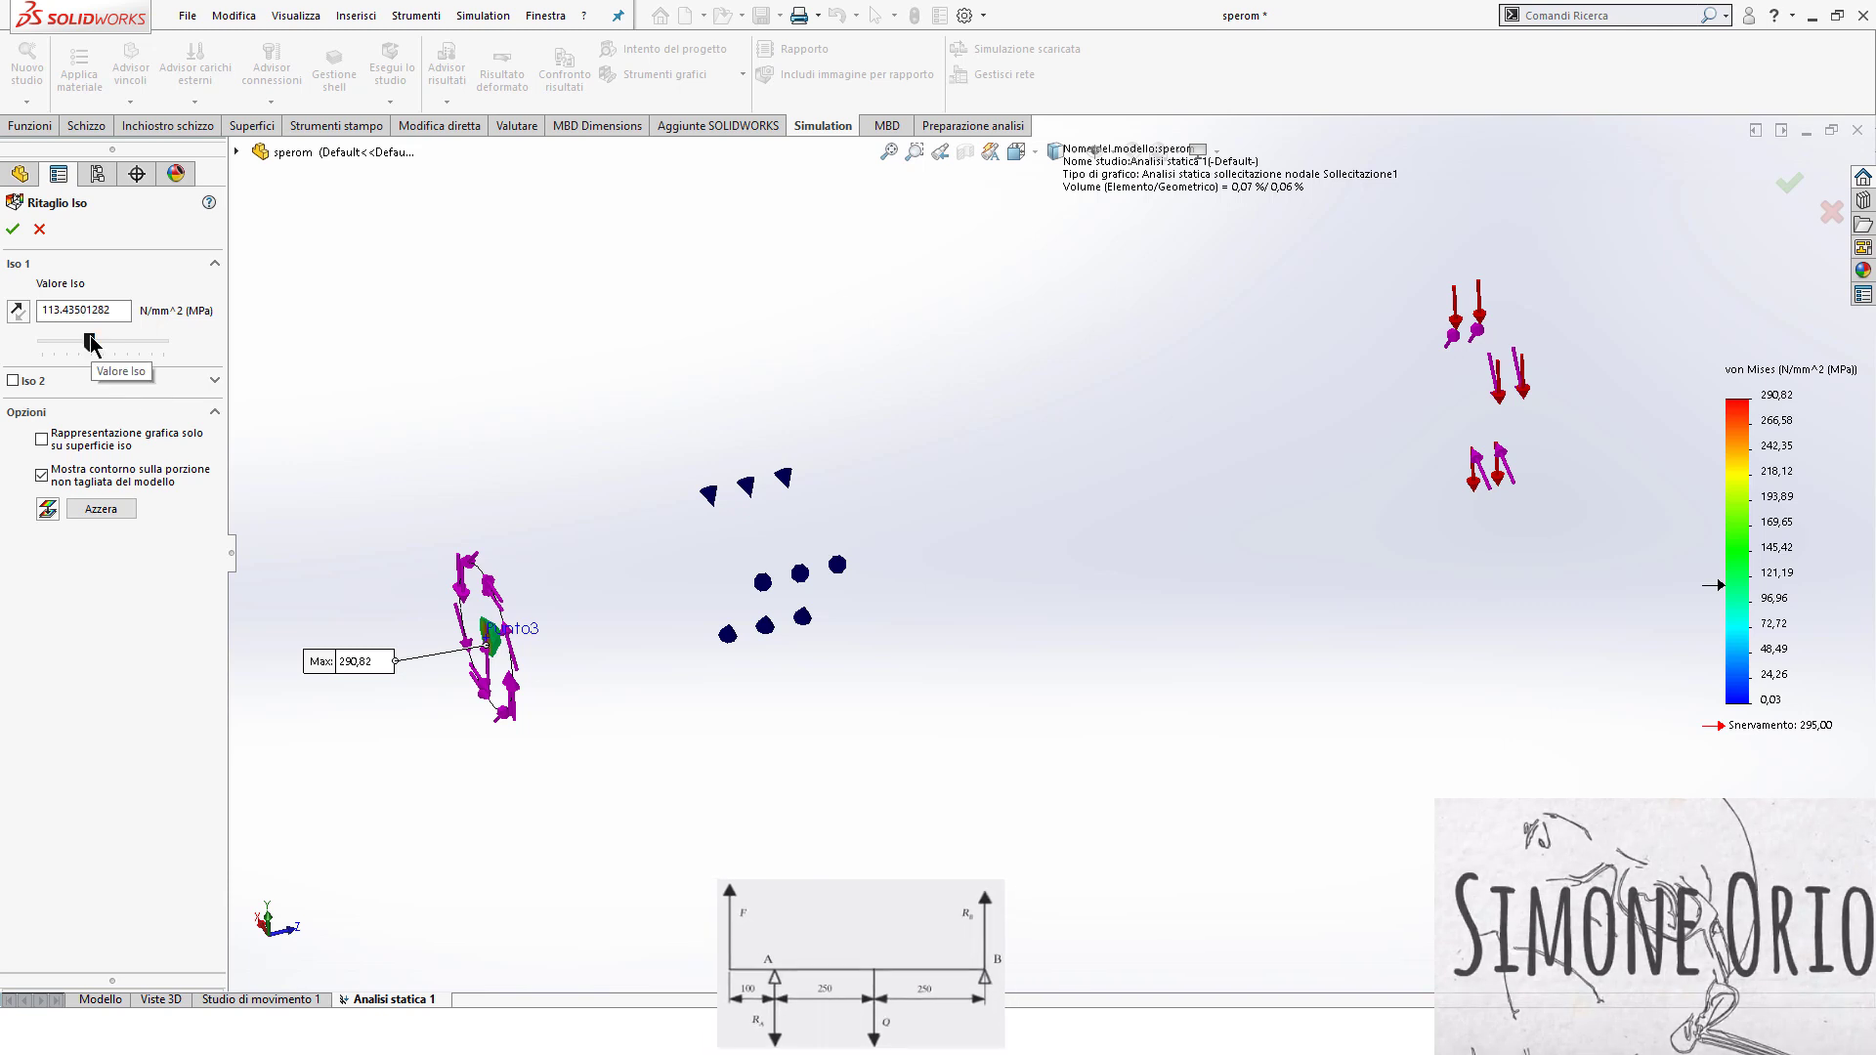
Bring the iso value down to about 78.5 MPa, then settle near 90 MPa
drag(83, 343, 79, 344)
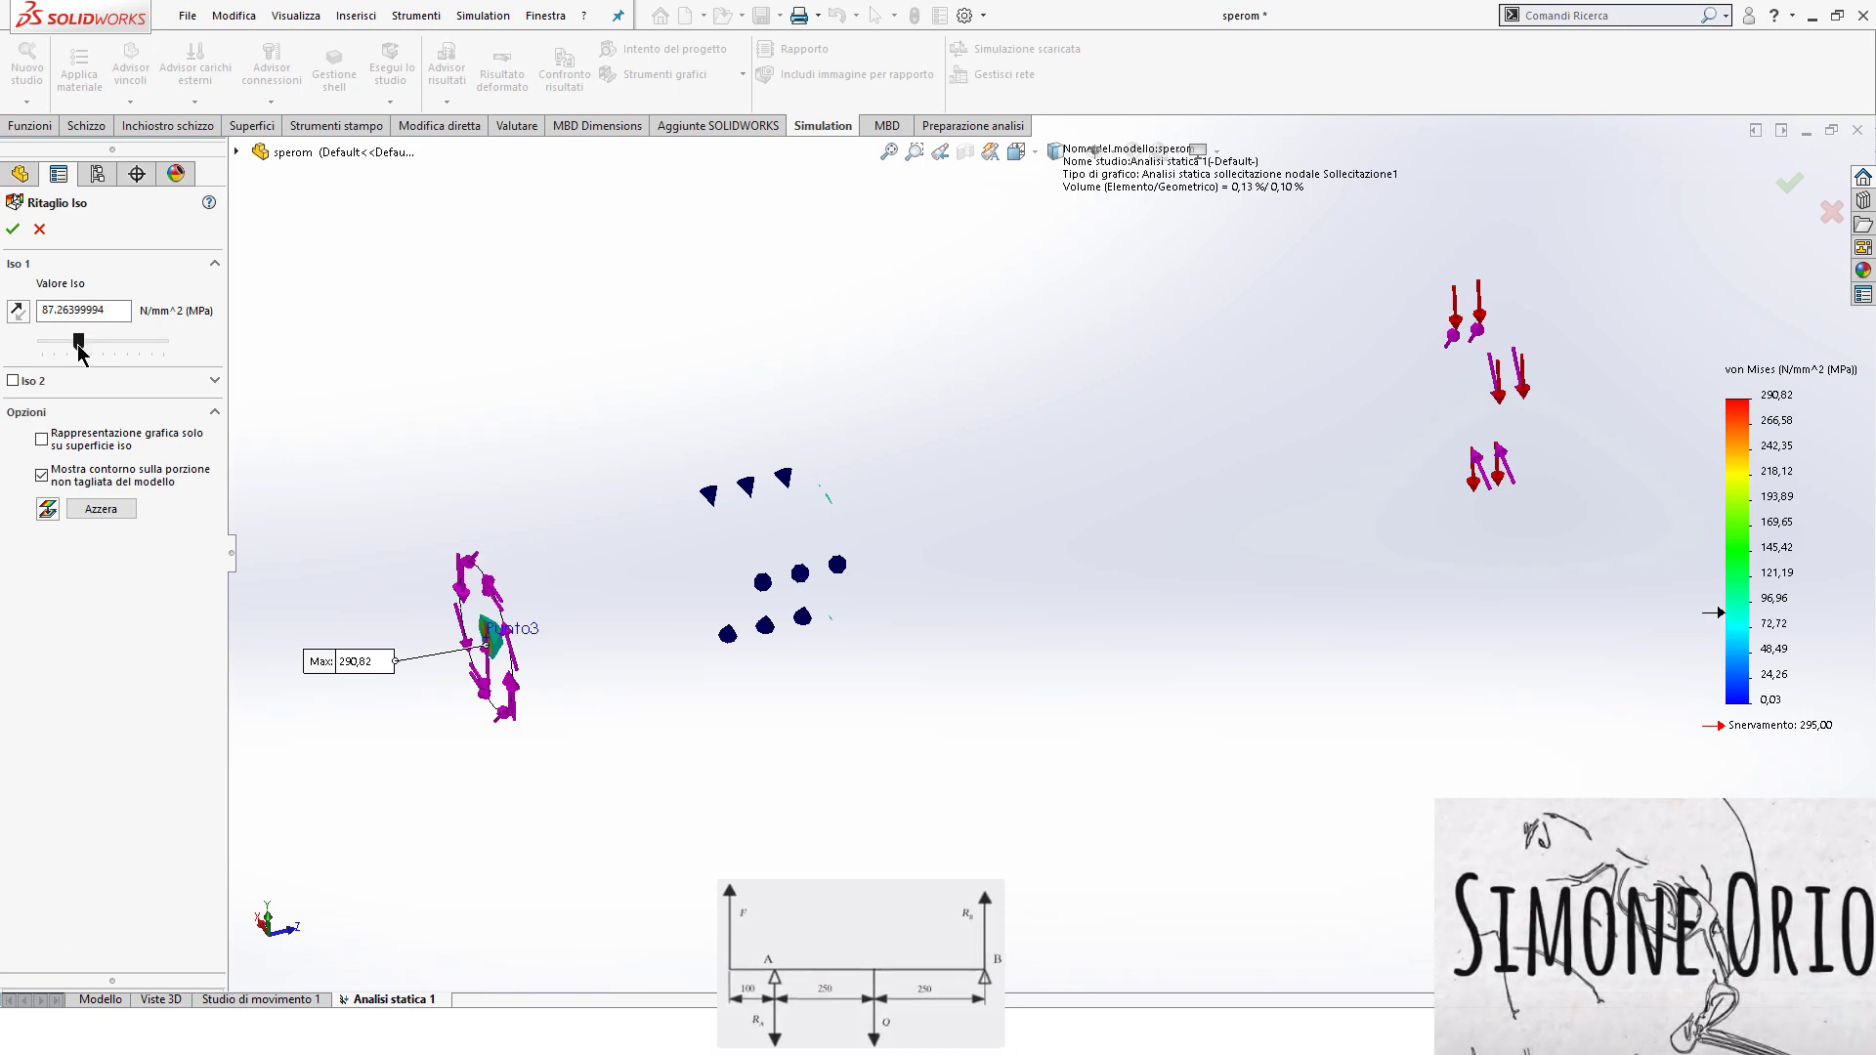
drag(79, 345, 81, 345)
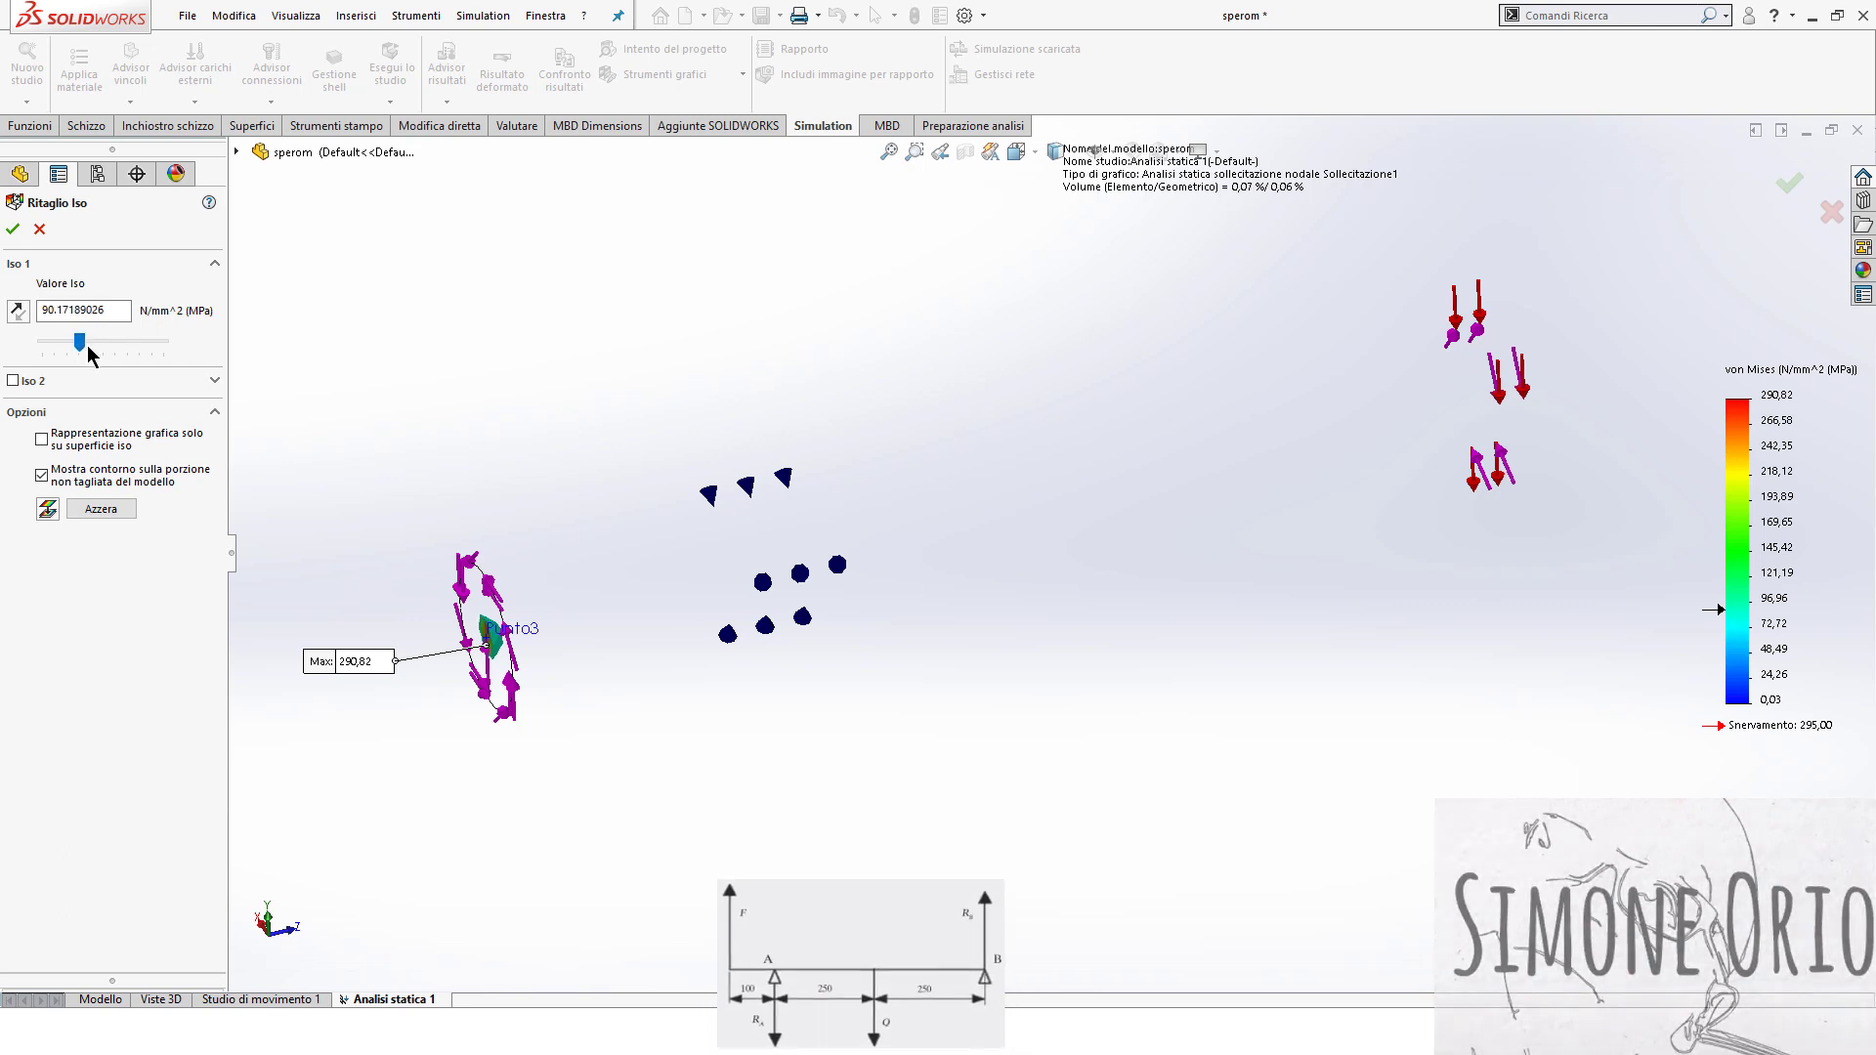
double_click(56, 311)
Replace the Valore Iso value with 87 MPa, leaving only tiny stress fragments
click(56, 311)
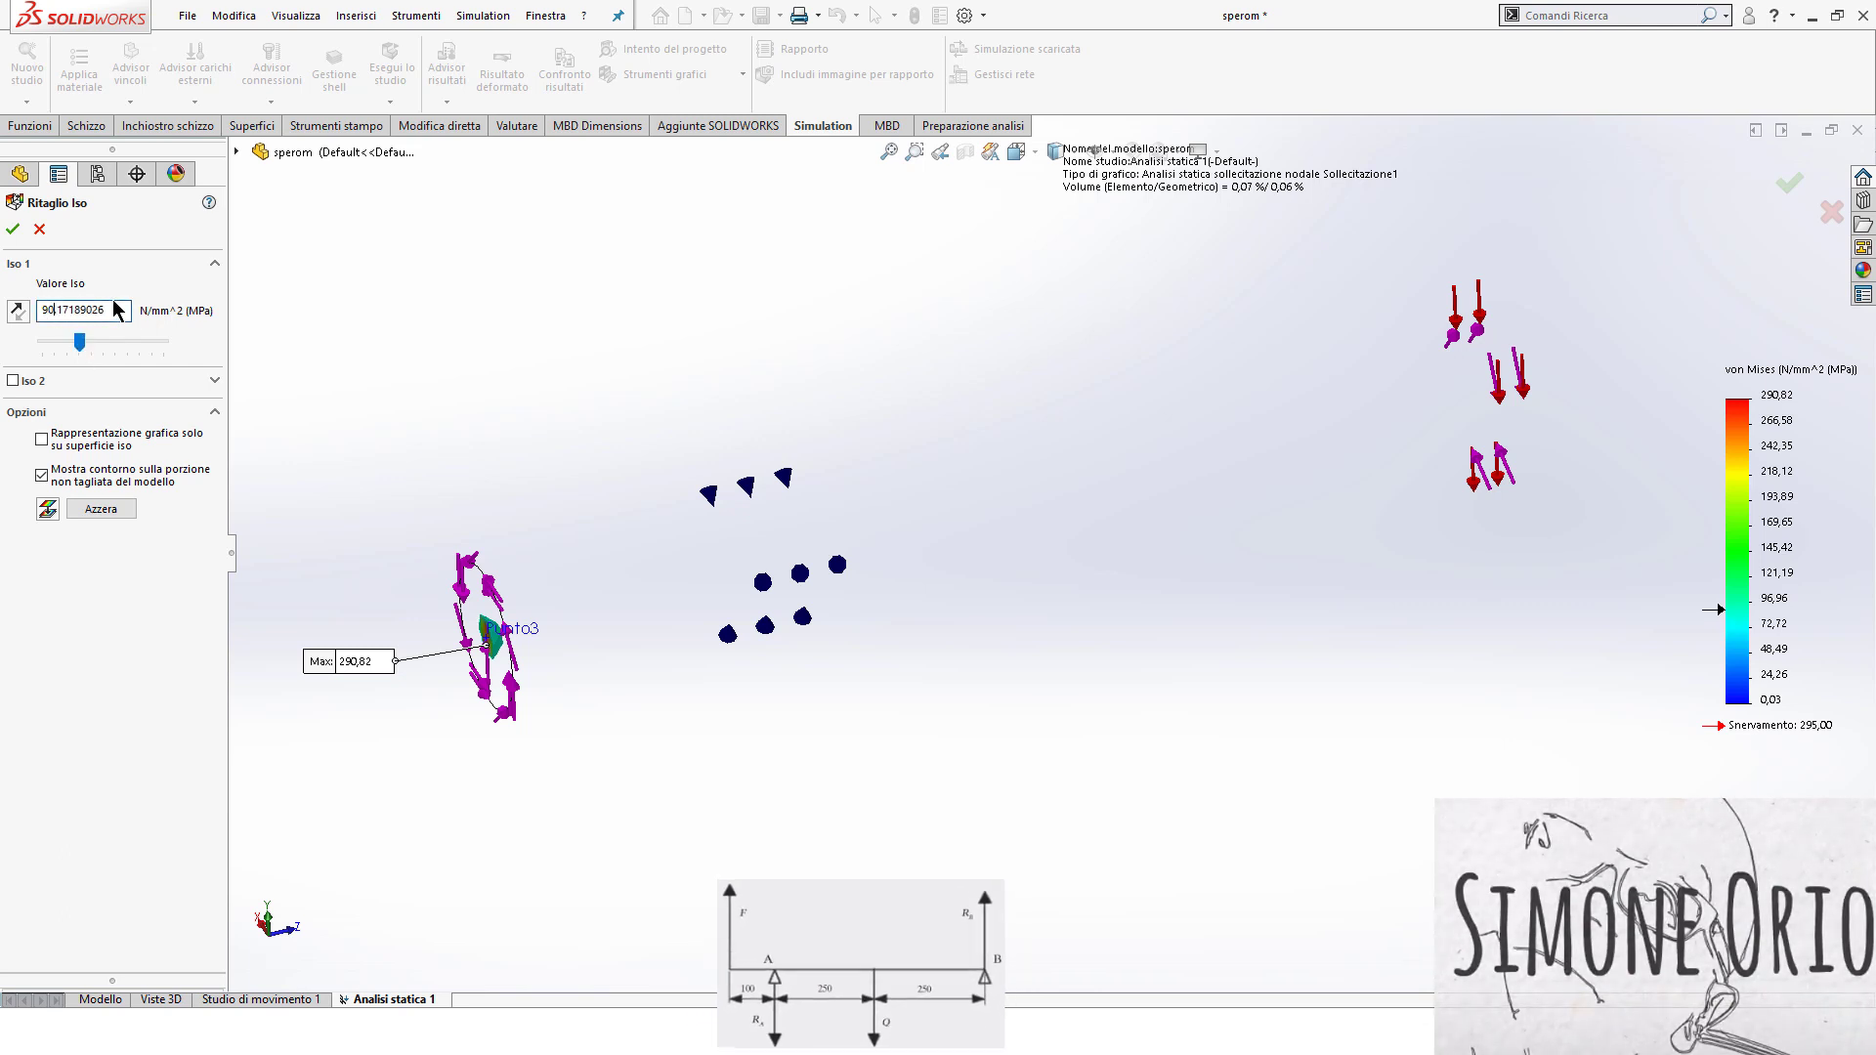
double_click(90, 310)
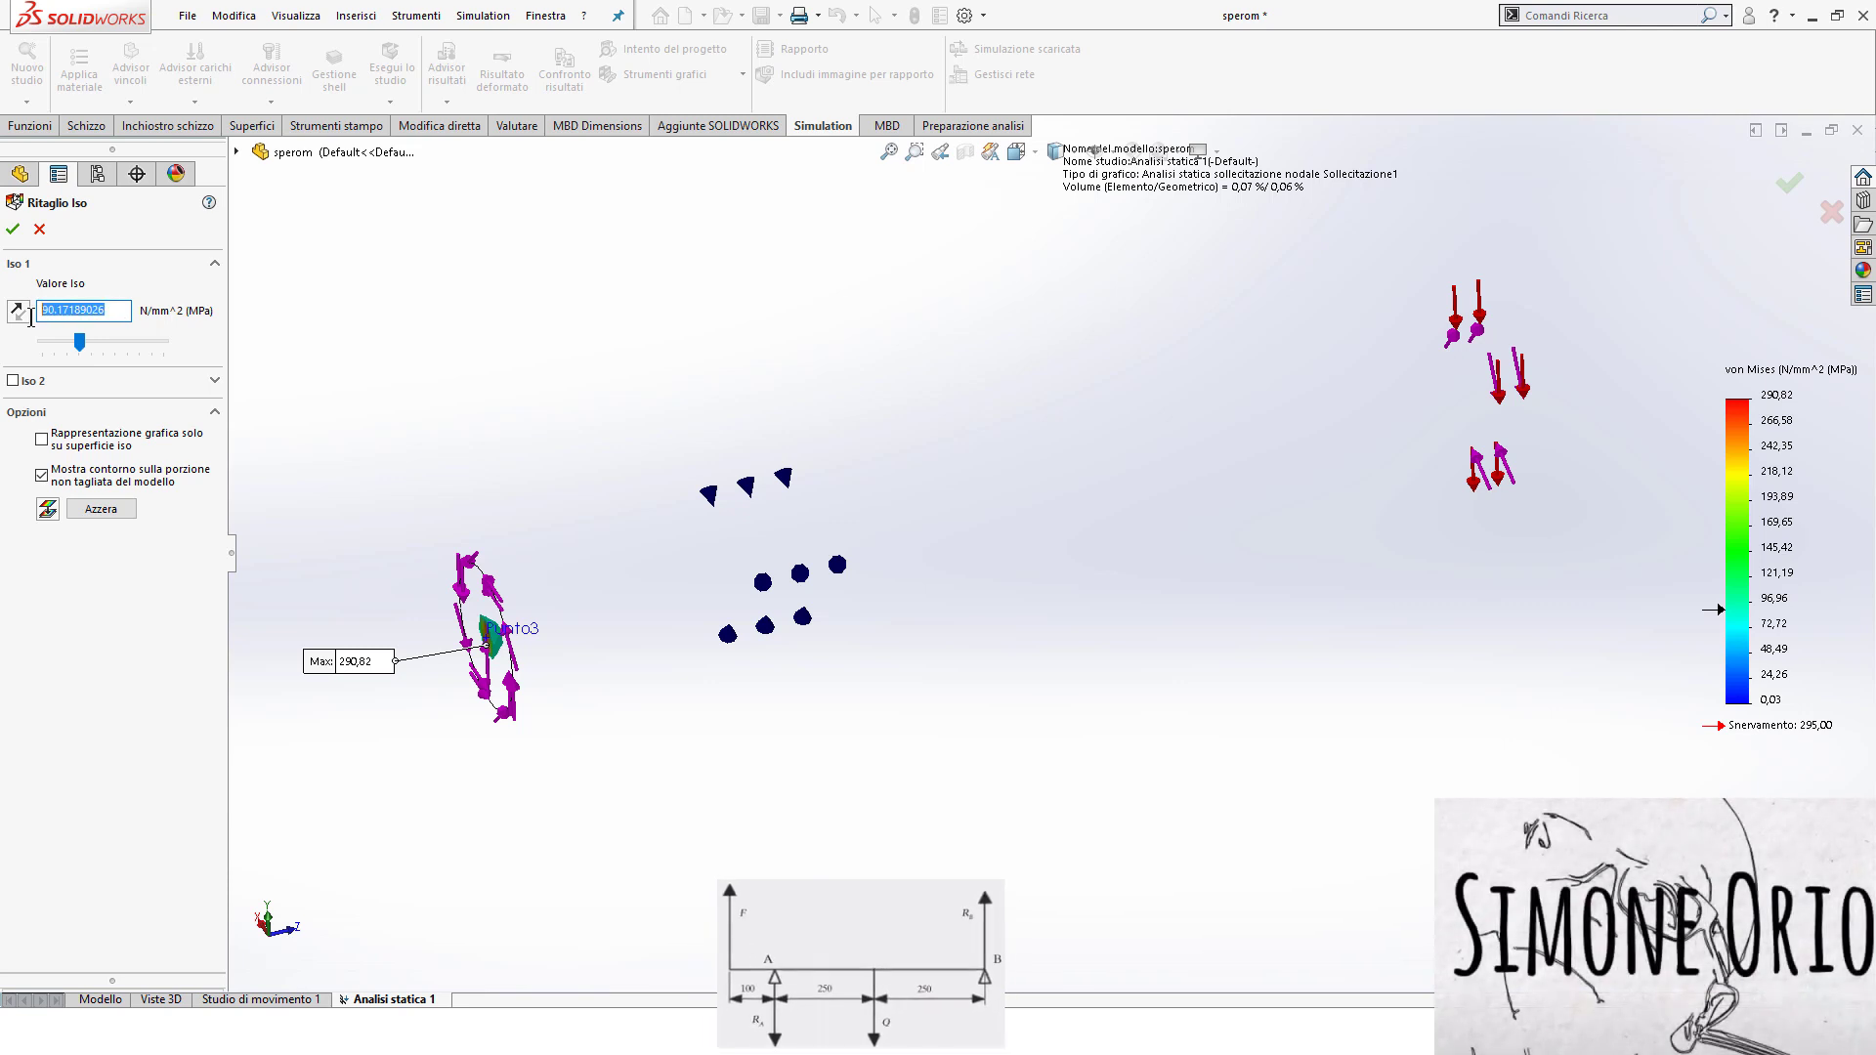
text(87)
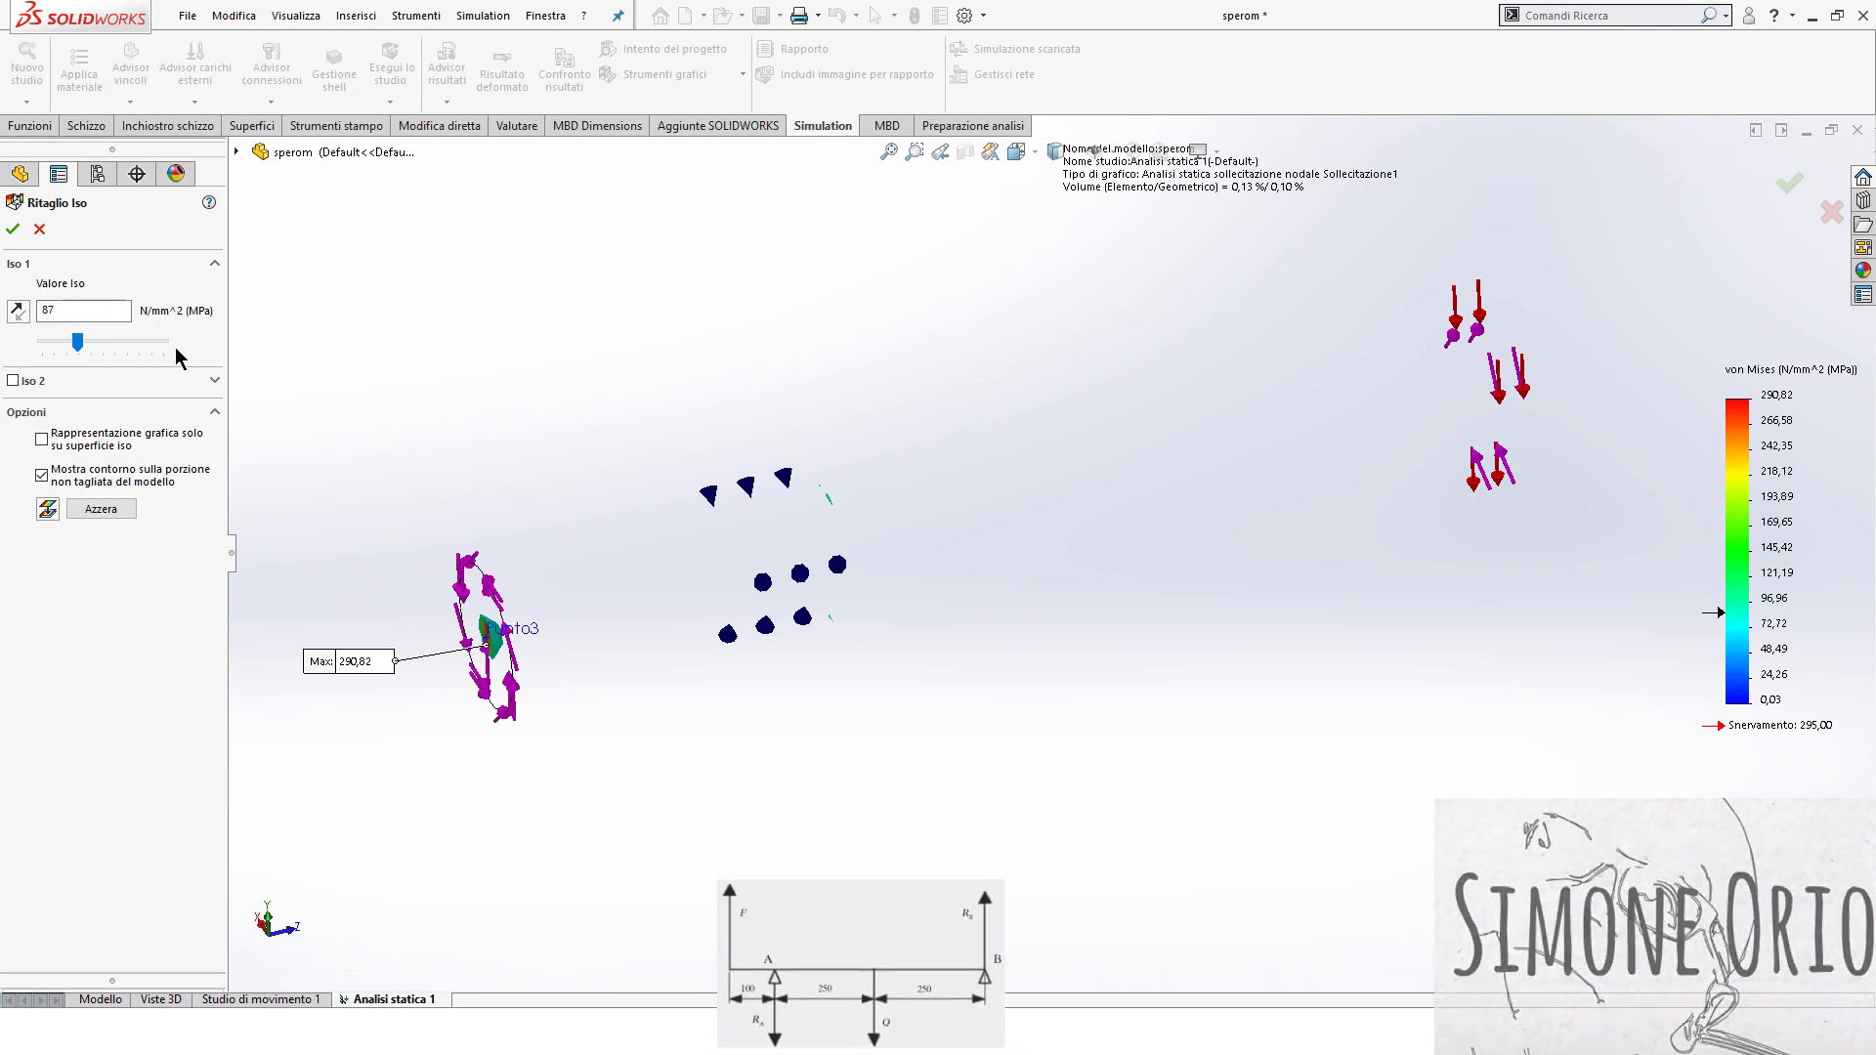
double_click(61, 310)
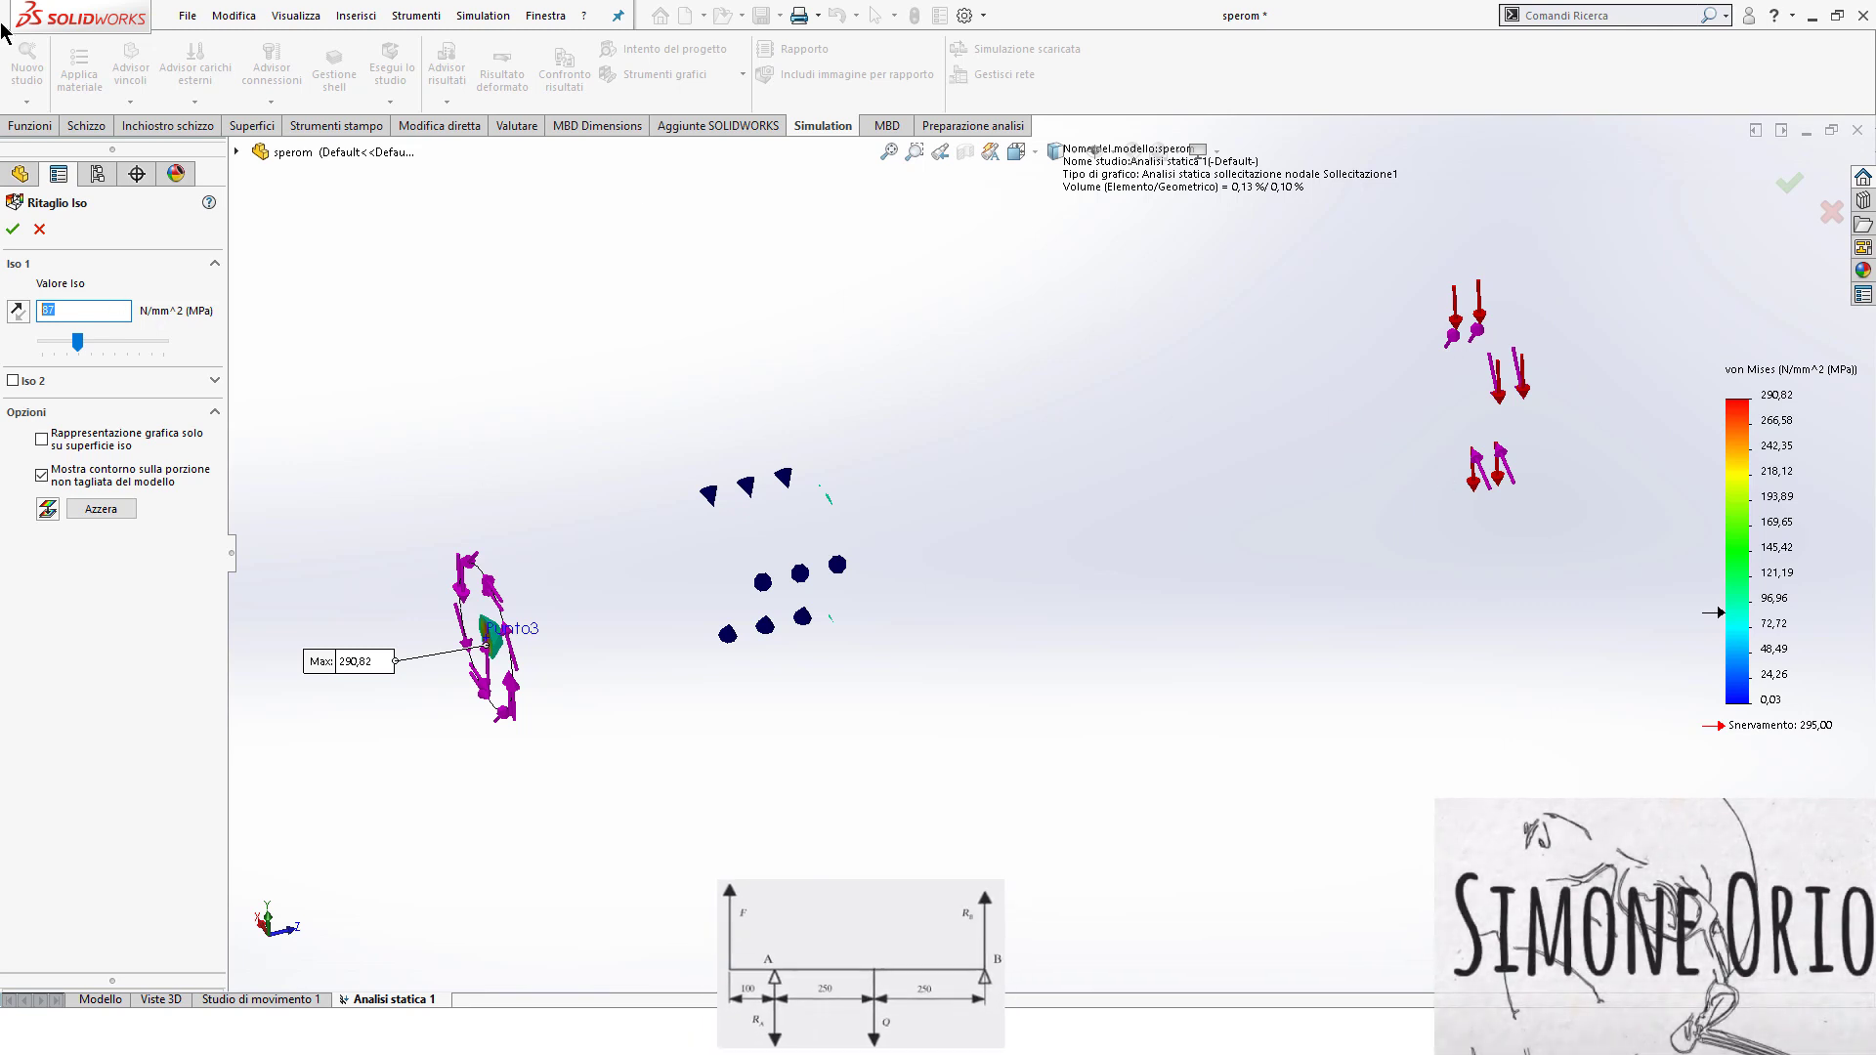
Drag the Valore Iso slider down to about 78.5 MPa
click(76, 310)
drag(78, 337, 31, 312)
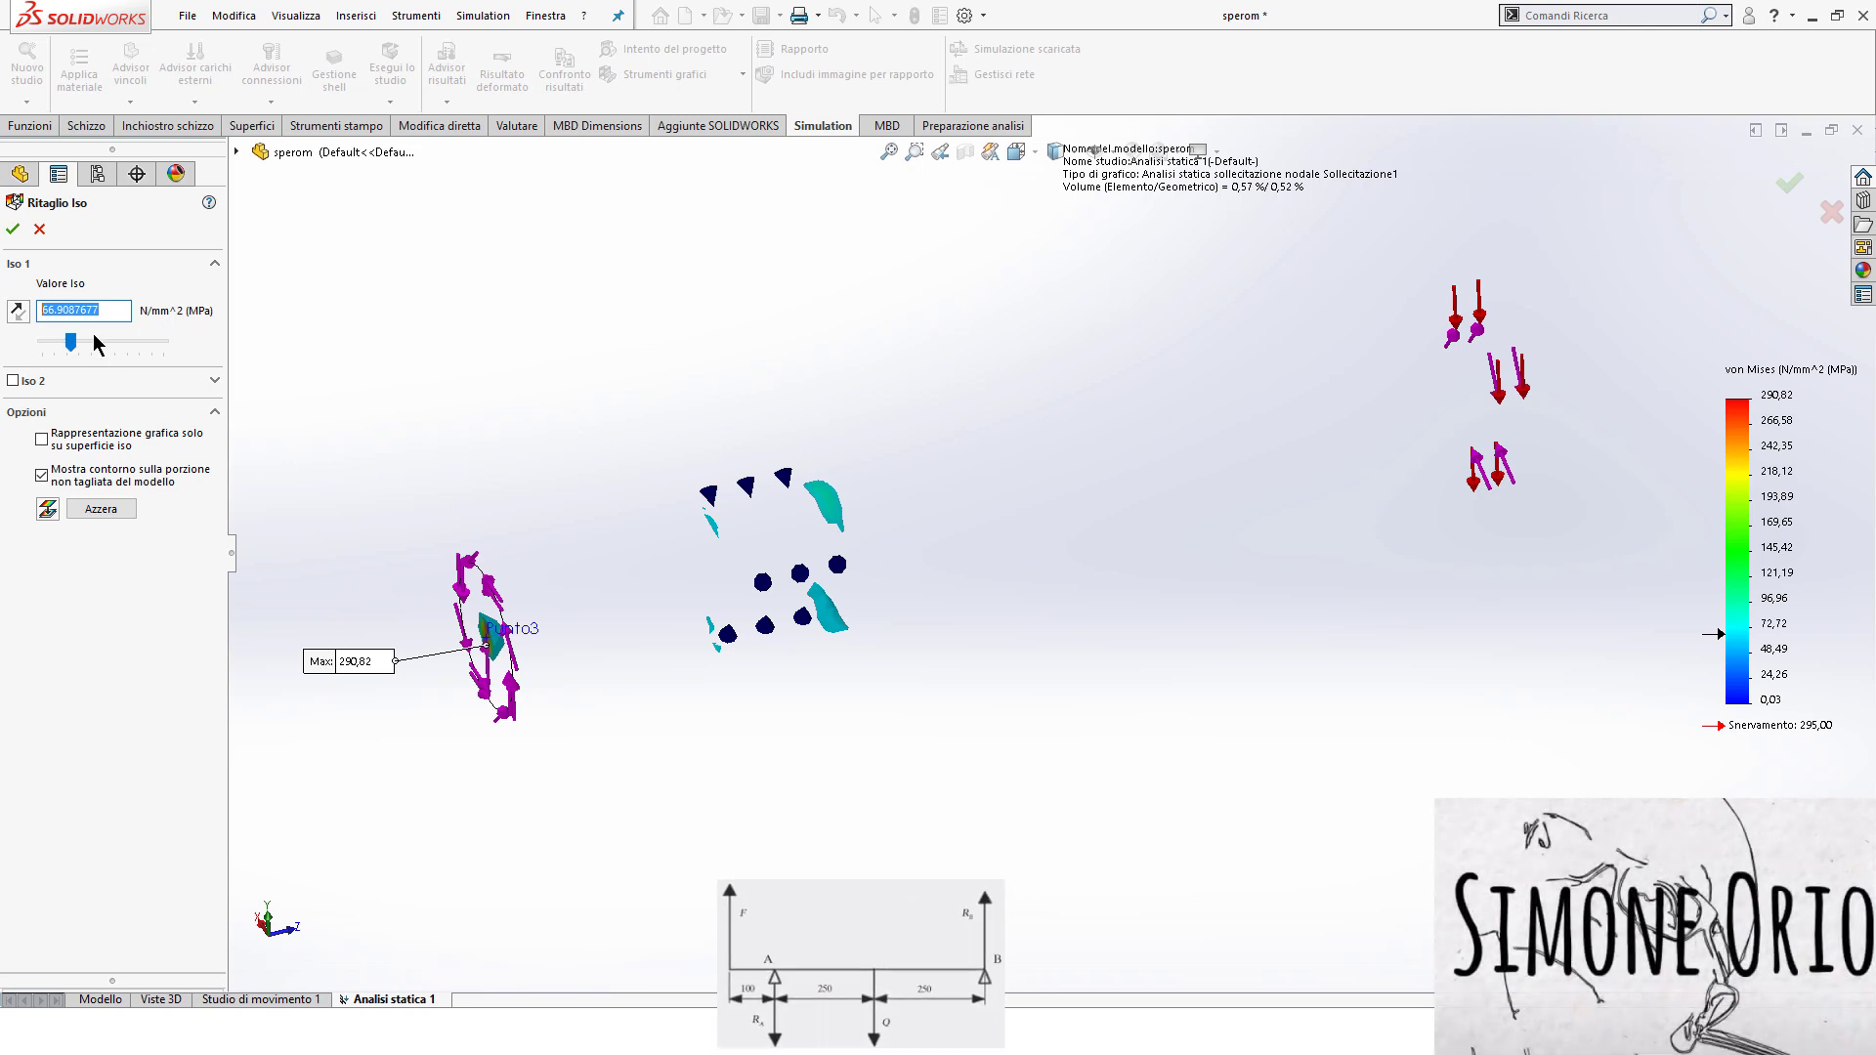
click(115, 304)
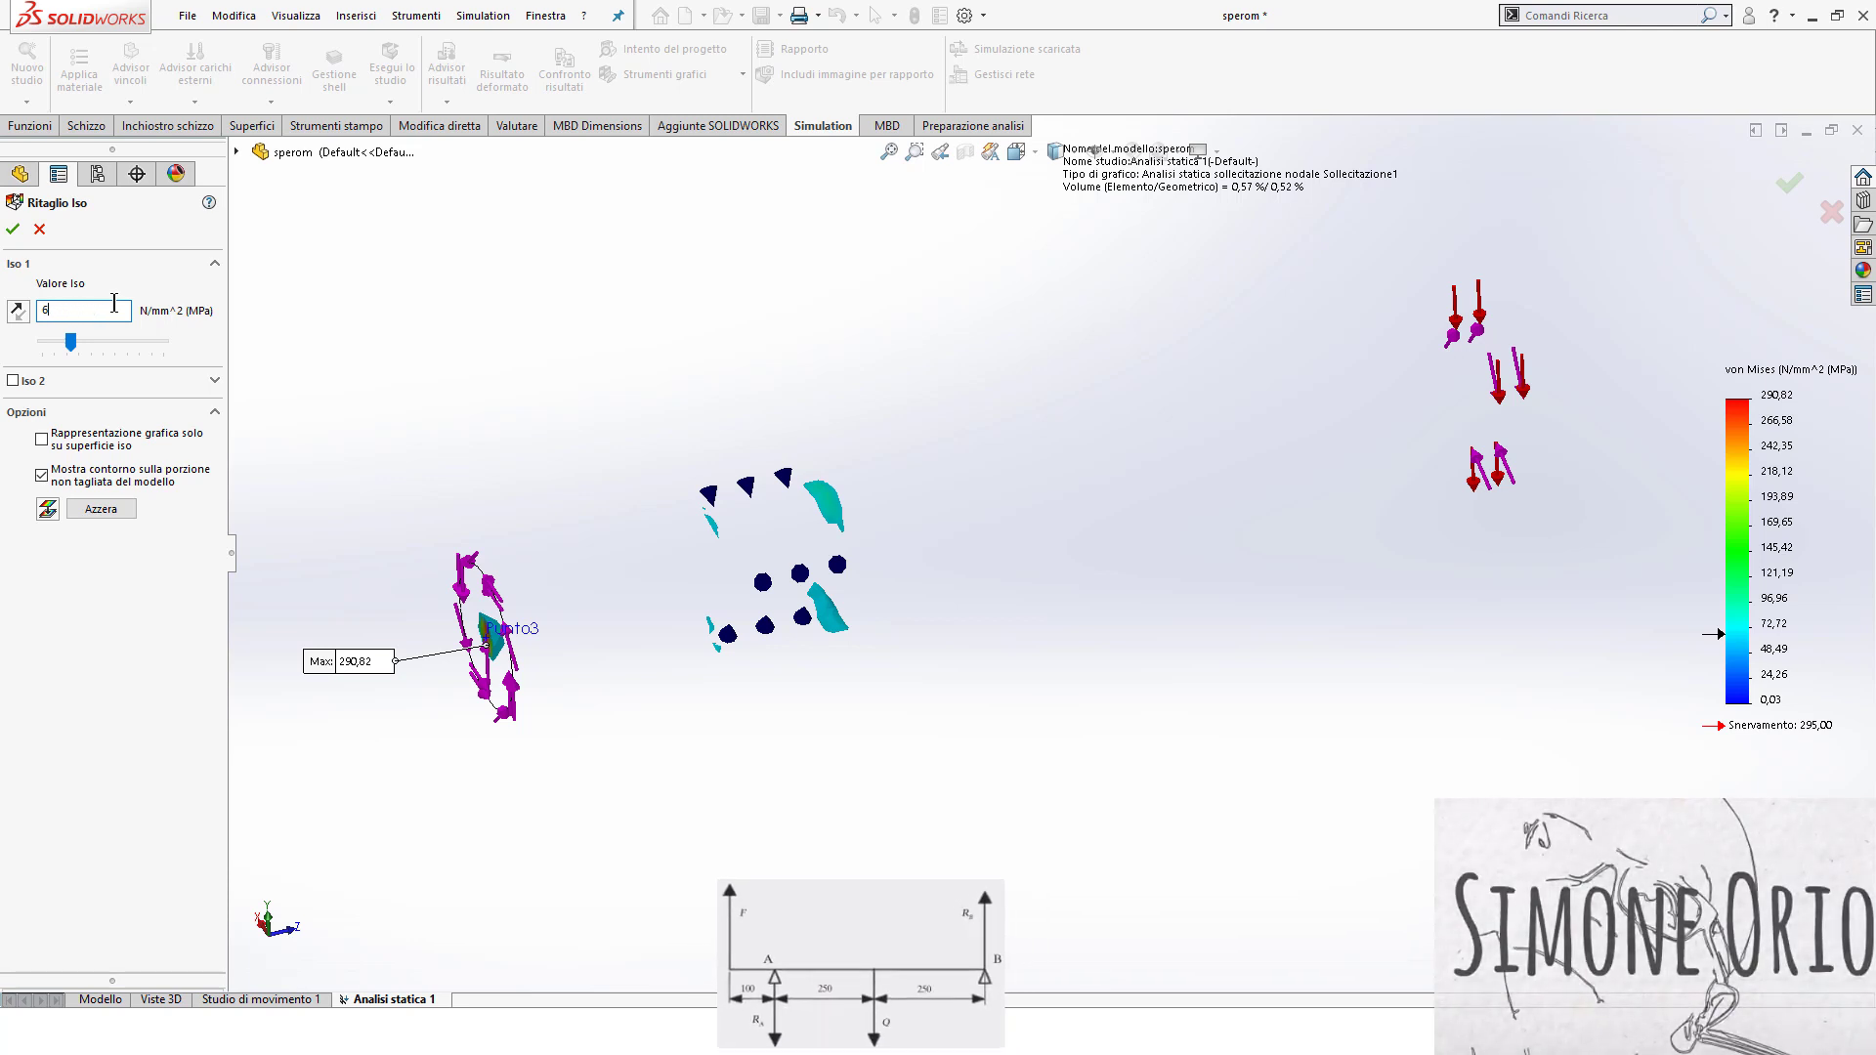
click(710, 401)
Enter iso values 65, then 63, and finally apply 57 MPa
click(87, 317)
text(63)
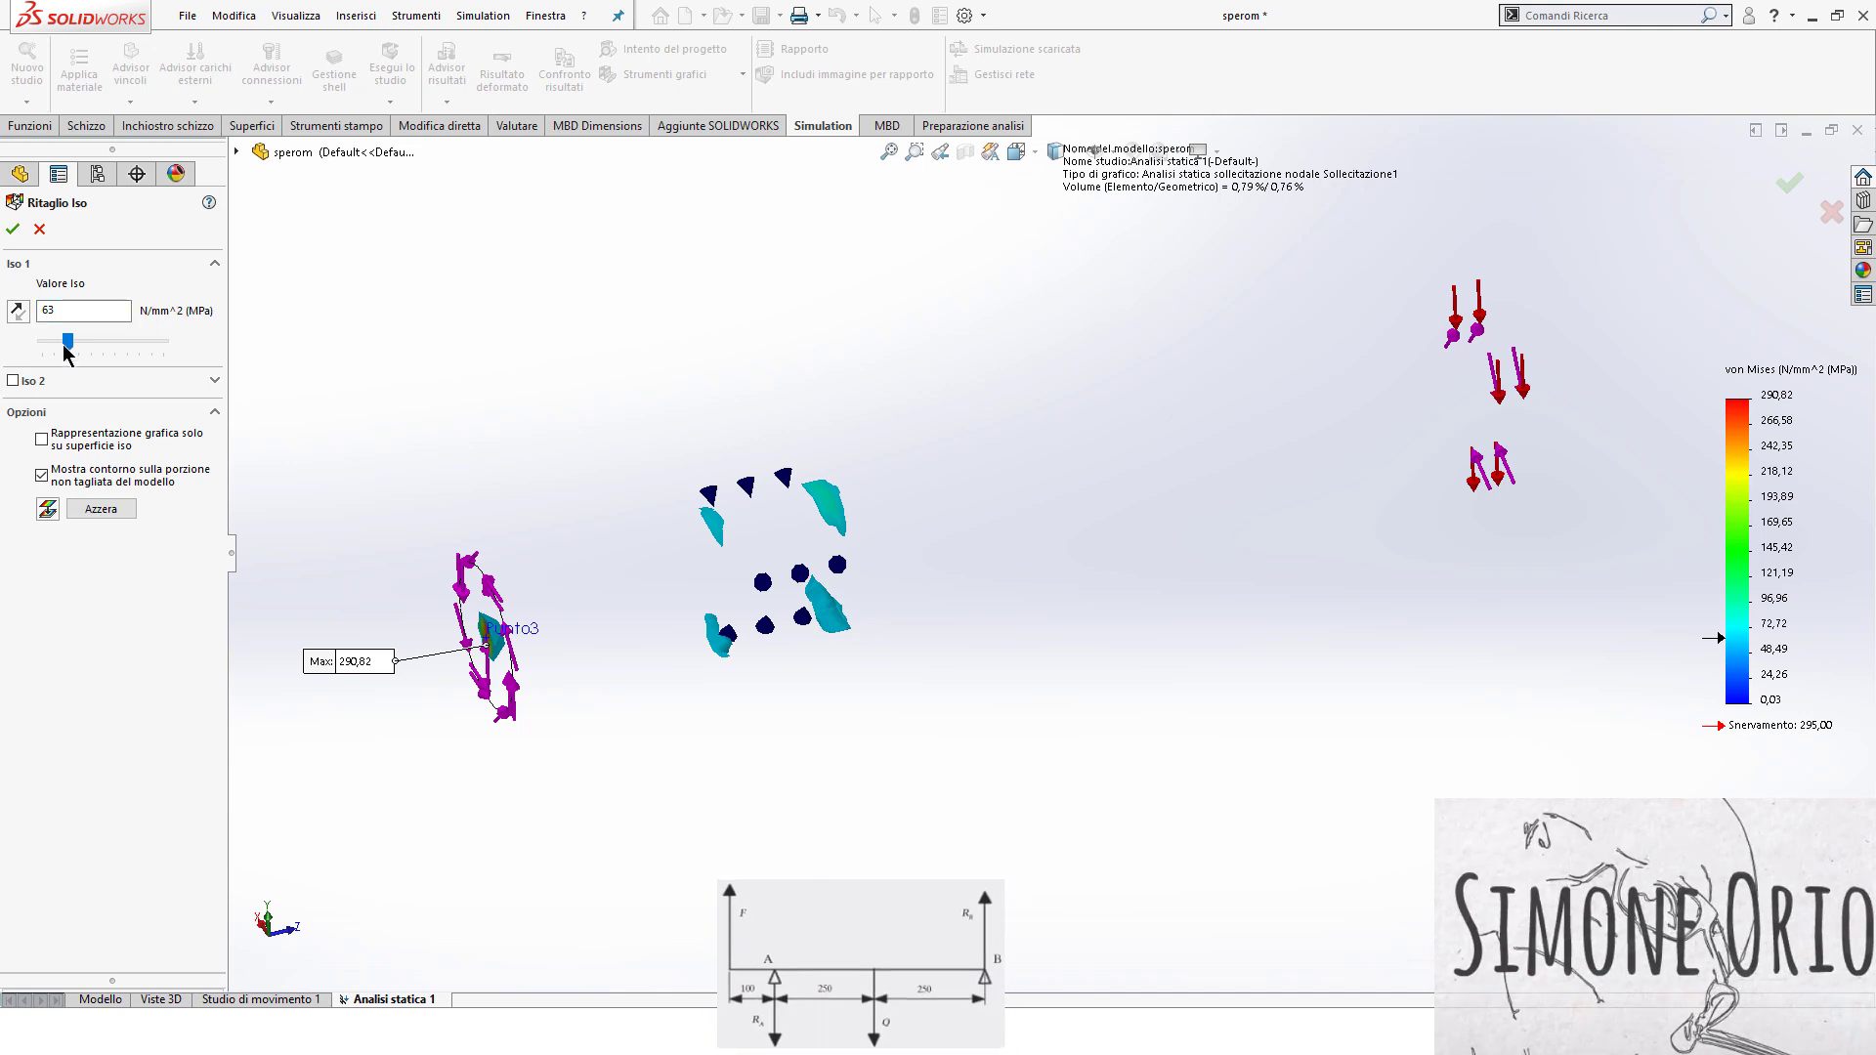
click(108, 309)
text(57)
key(Return)
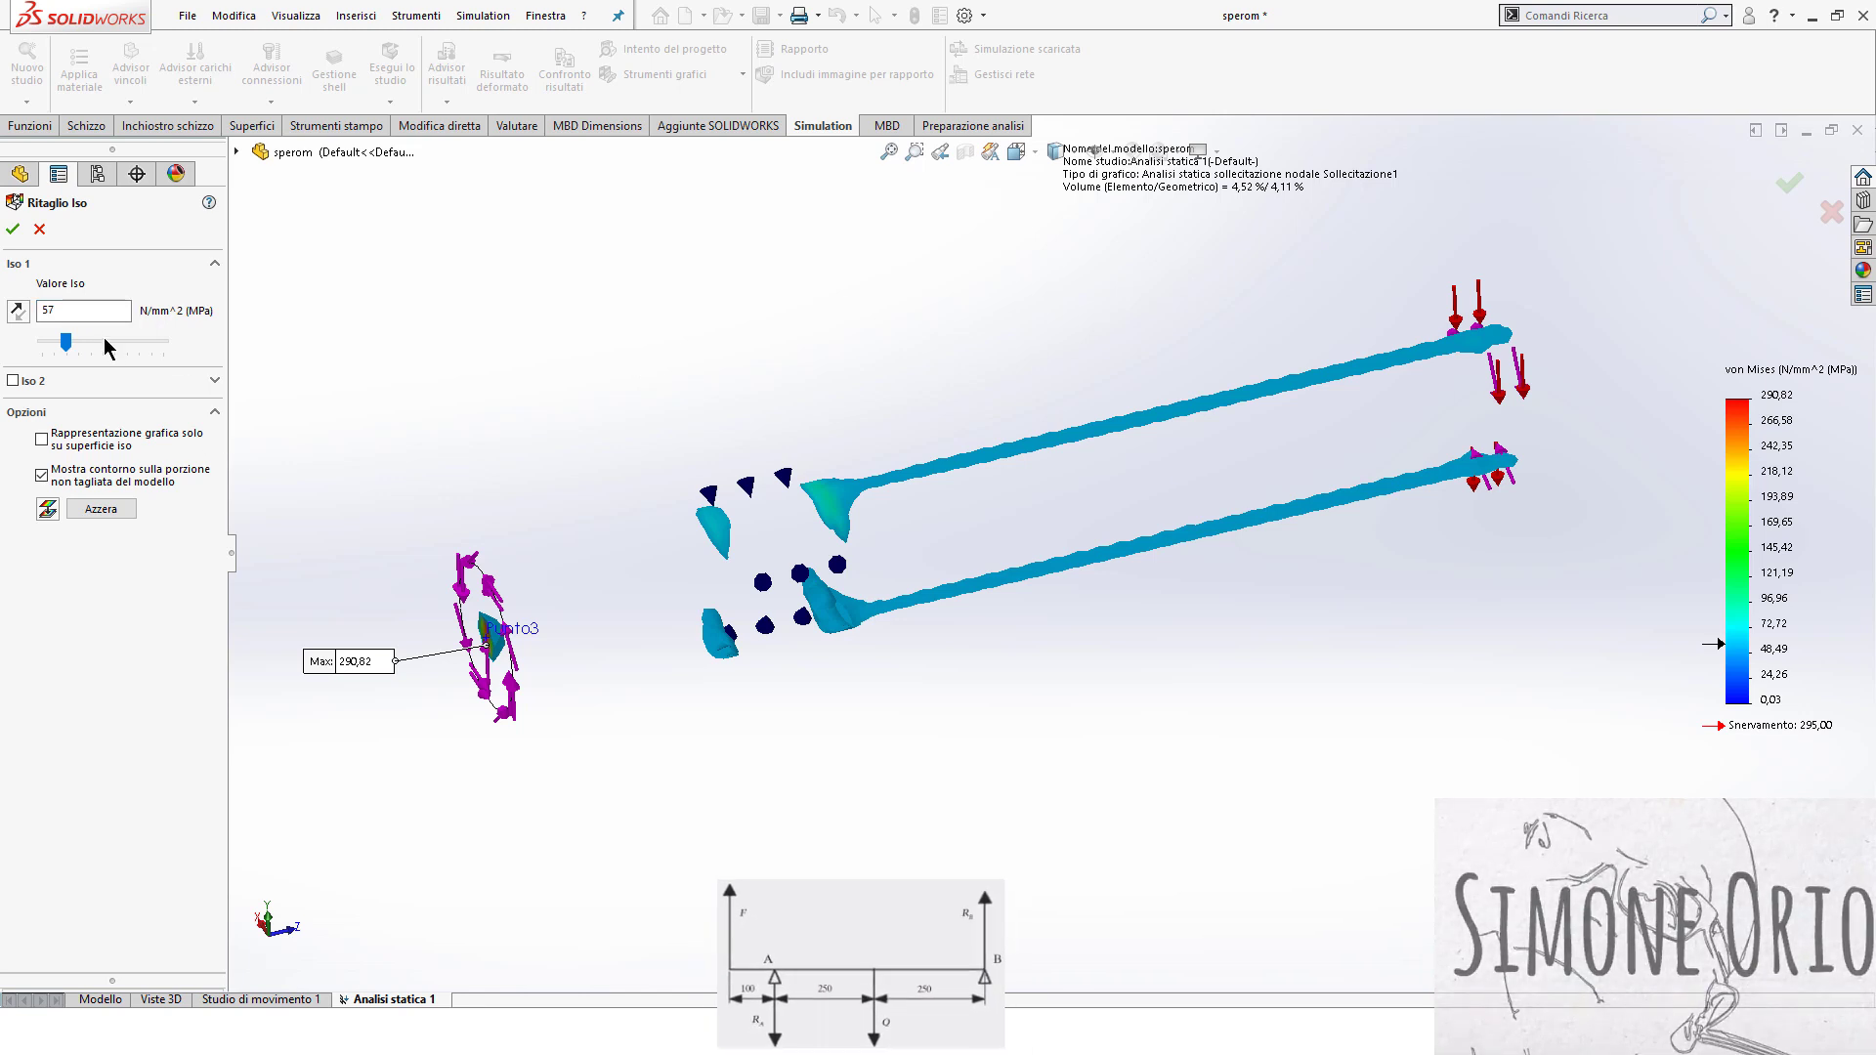
Apply iso values of 58 MPa and then 59 MPa
click(82, 311)
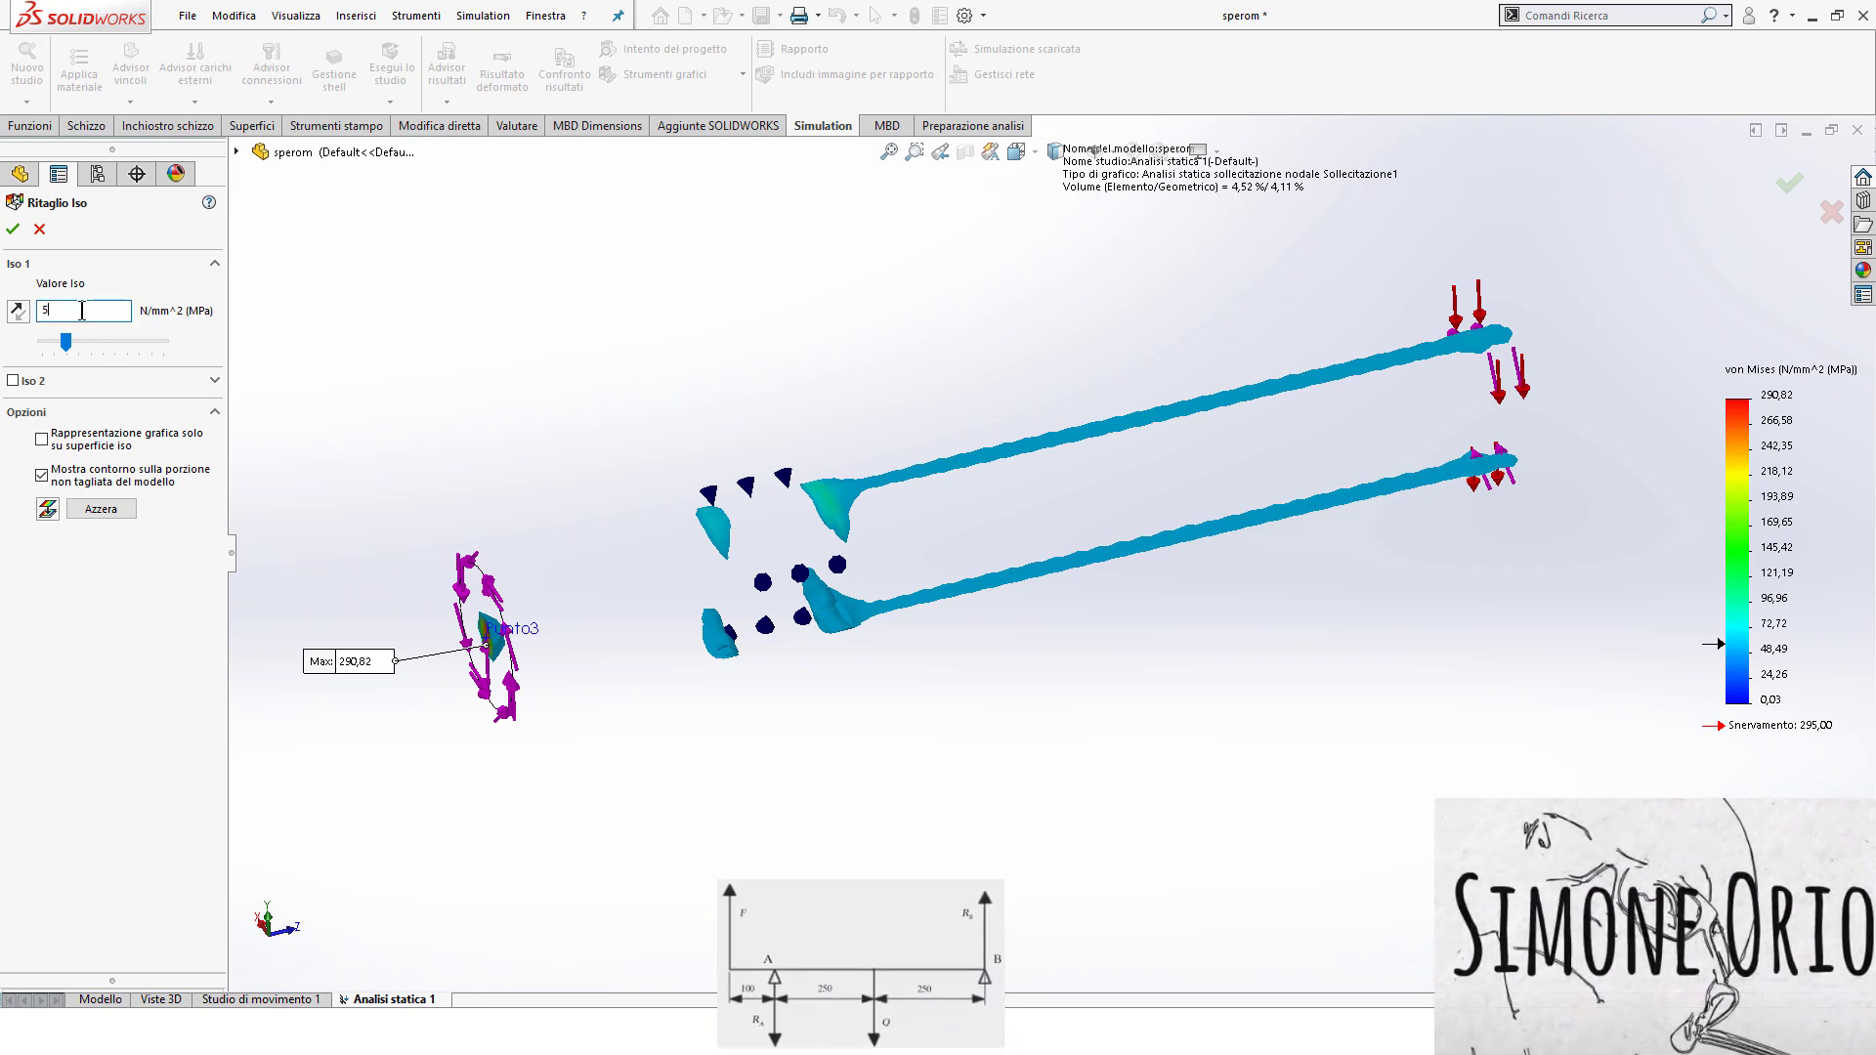
text(8)
key(Return)
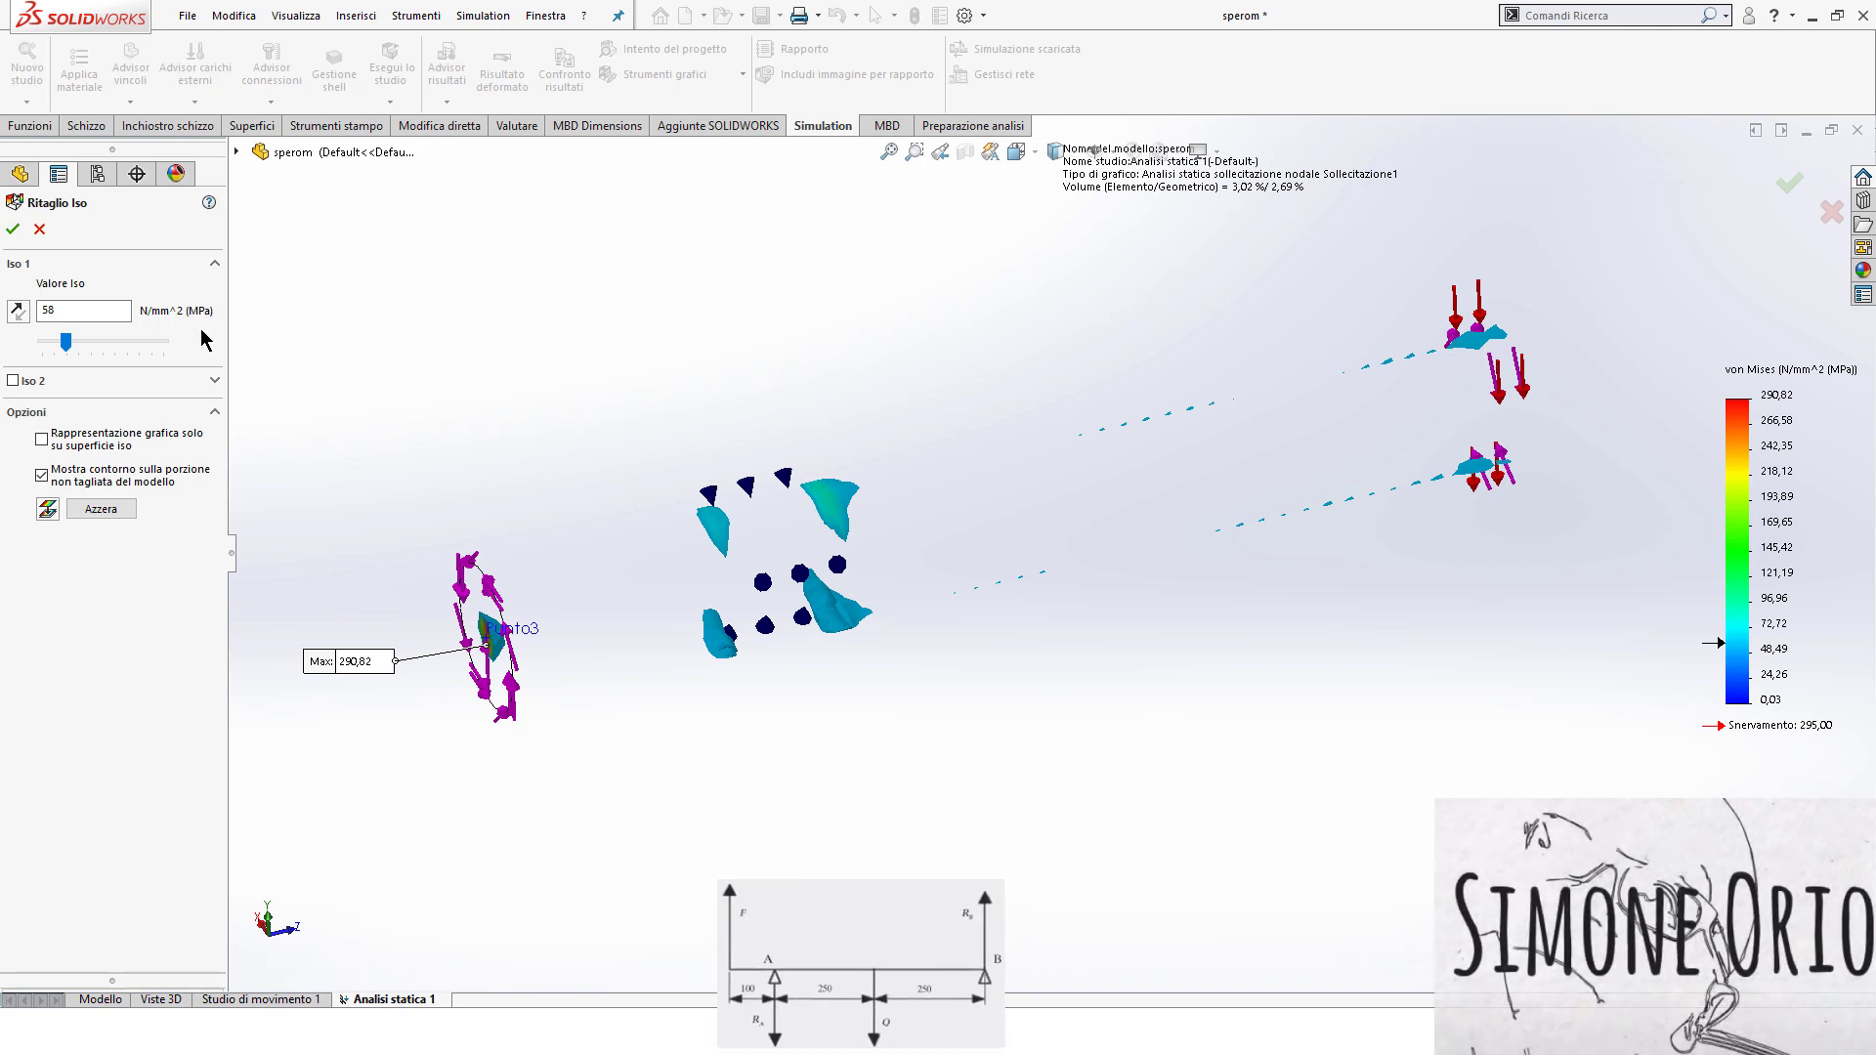
click(102, 313)
text(59)
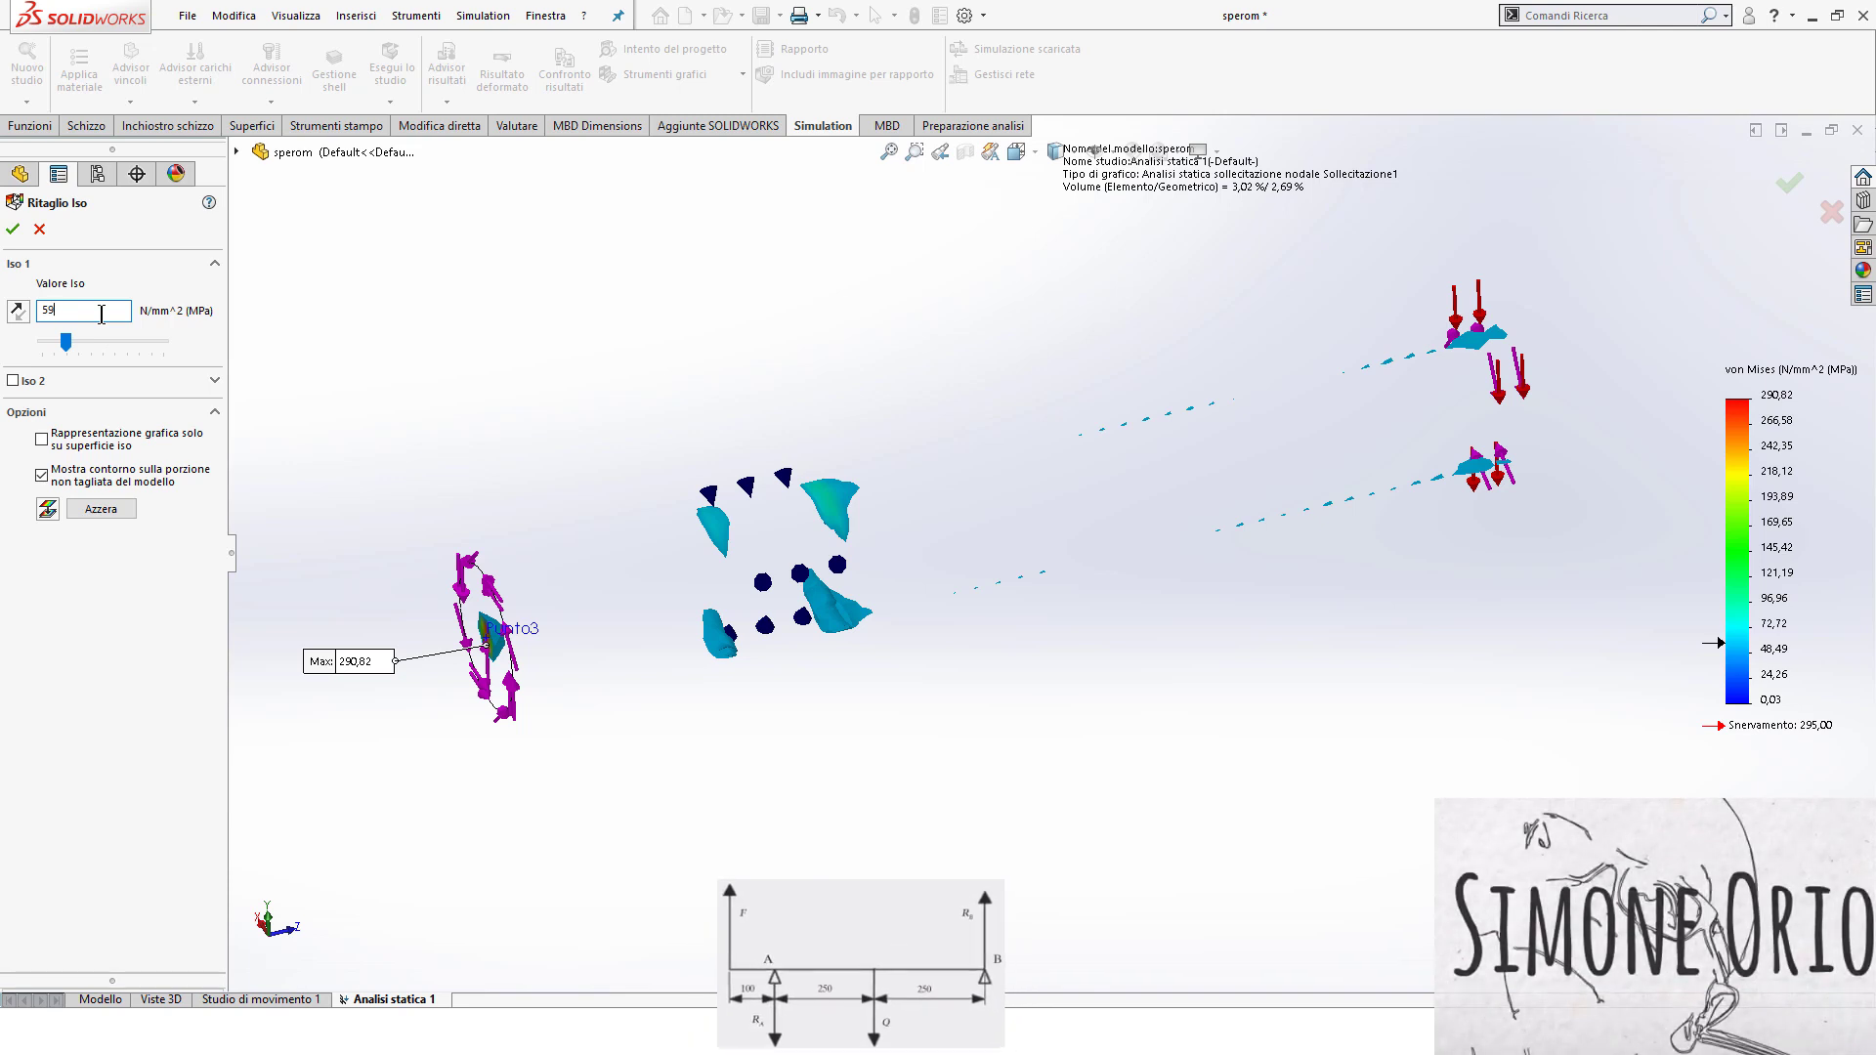
key(Return)
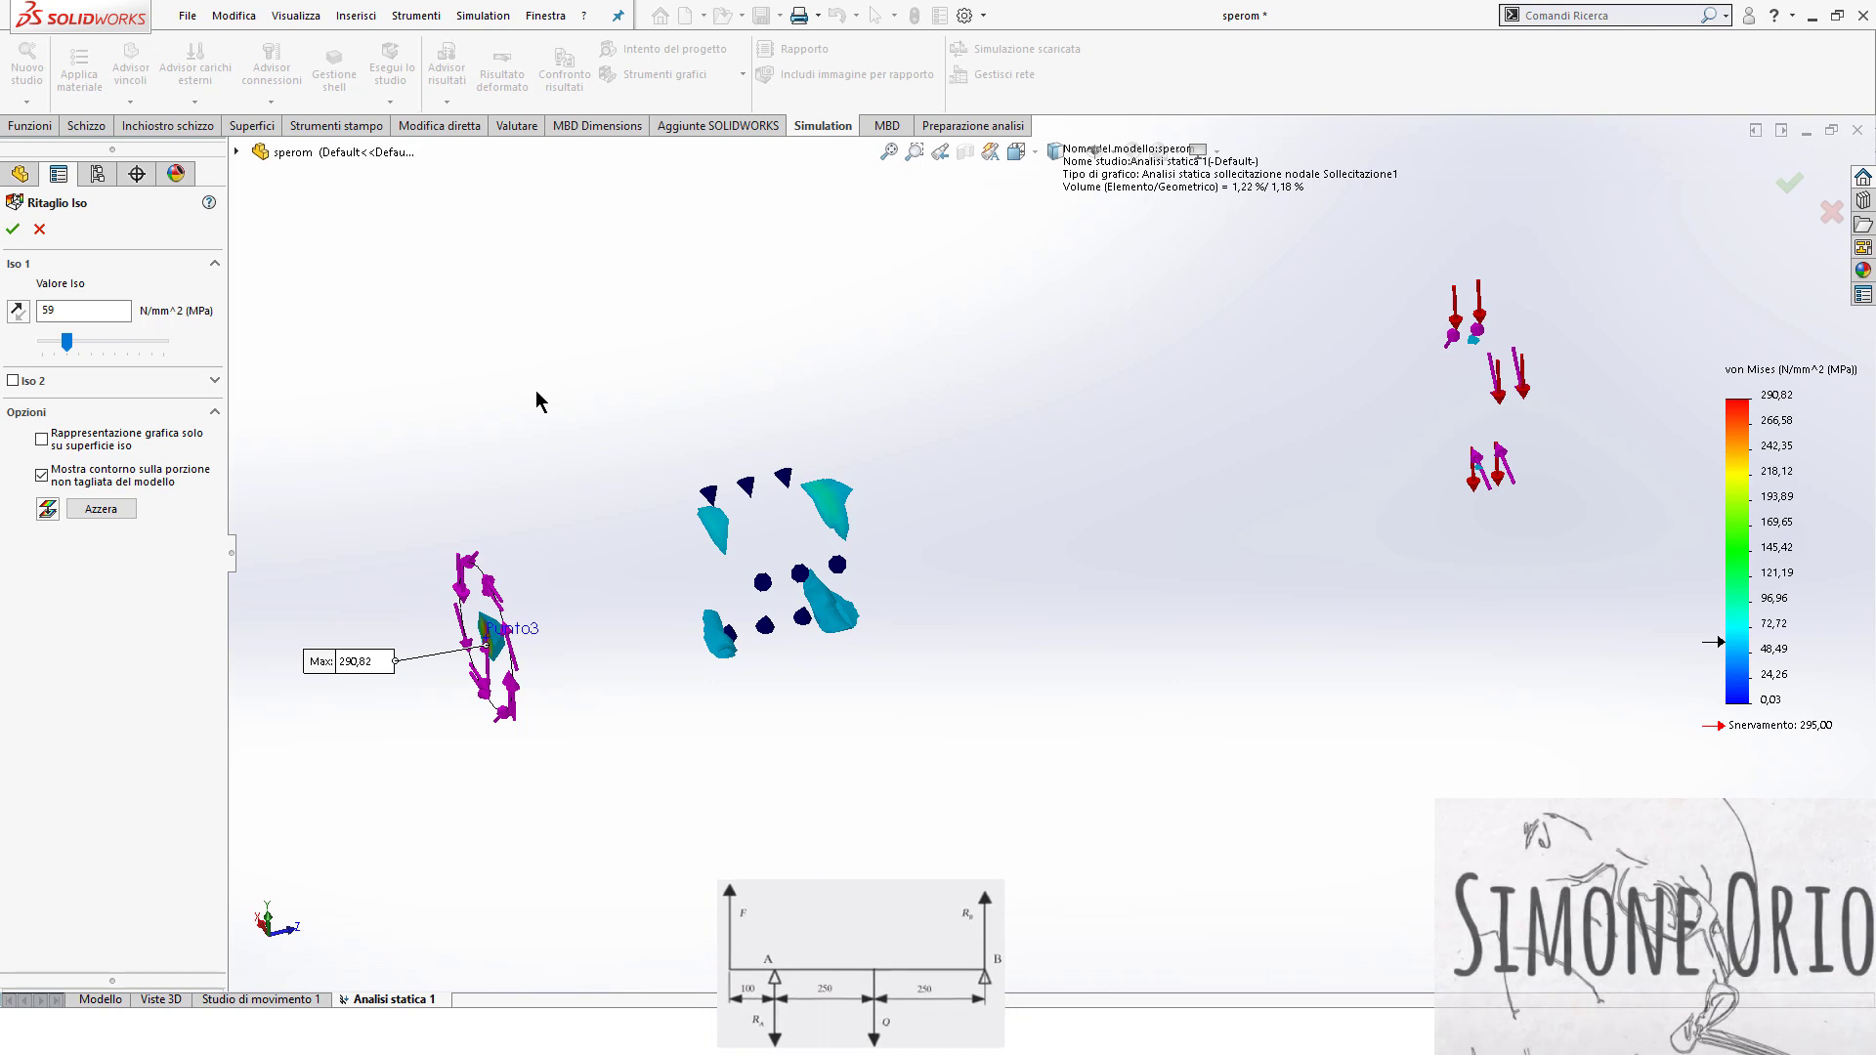
Try 60 MPa, then set the iso value back to 59 MPa
click(86, 307)
text(60)
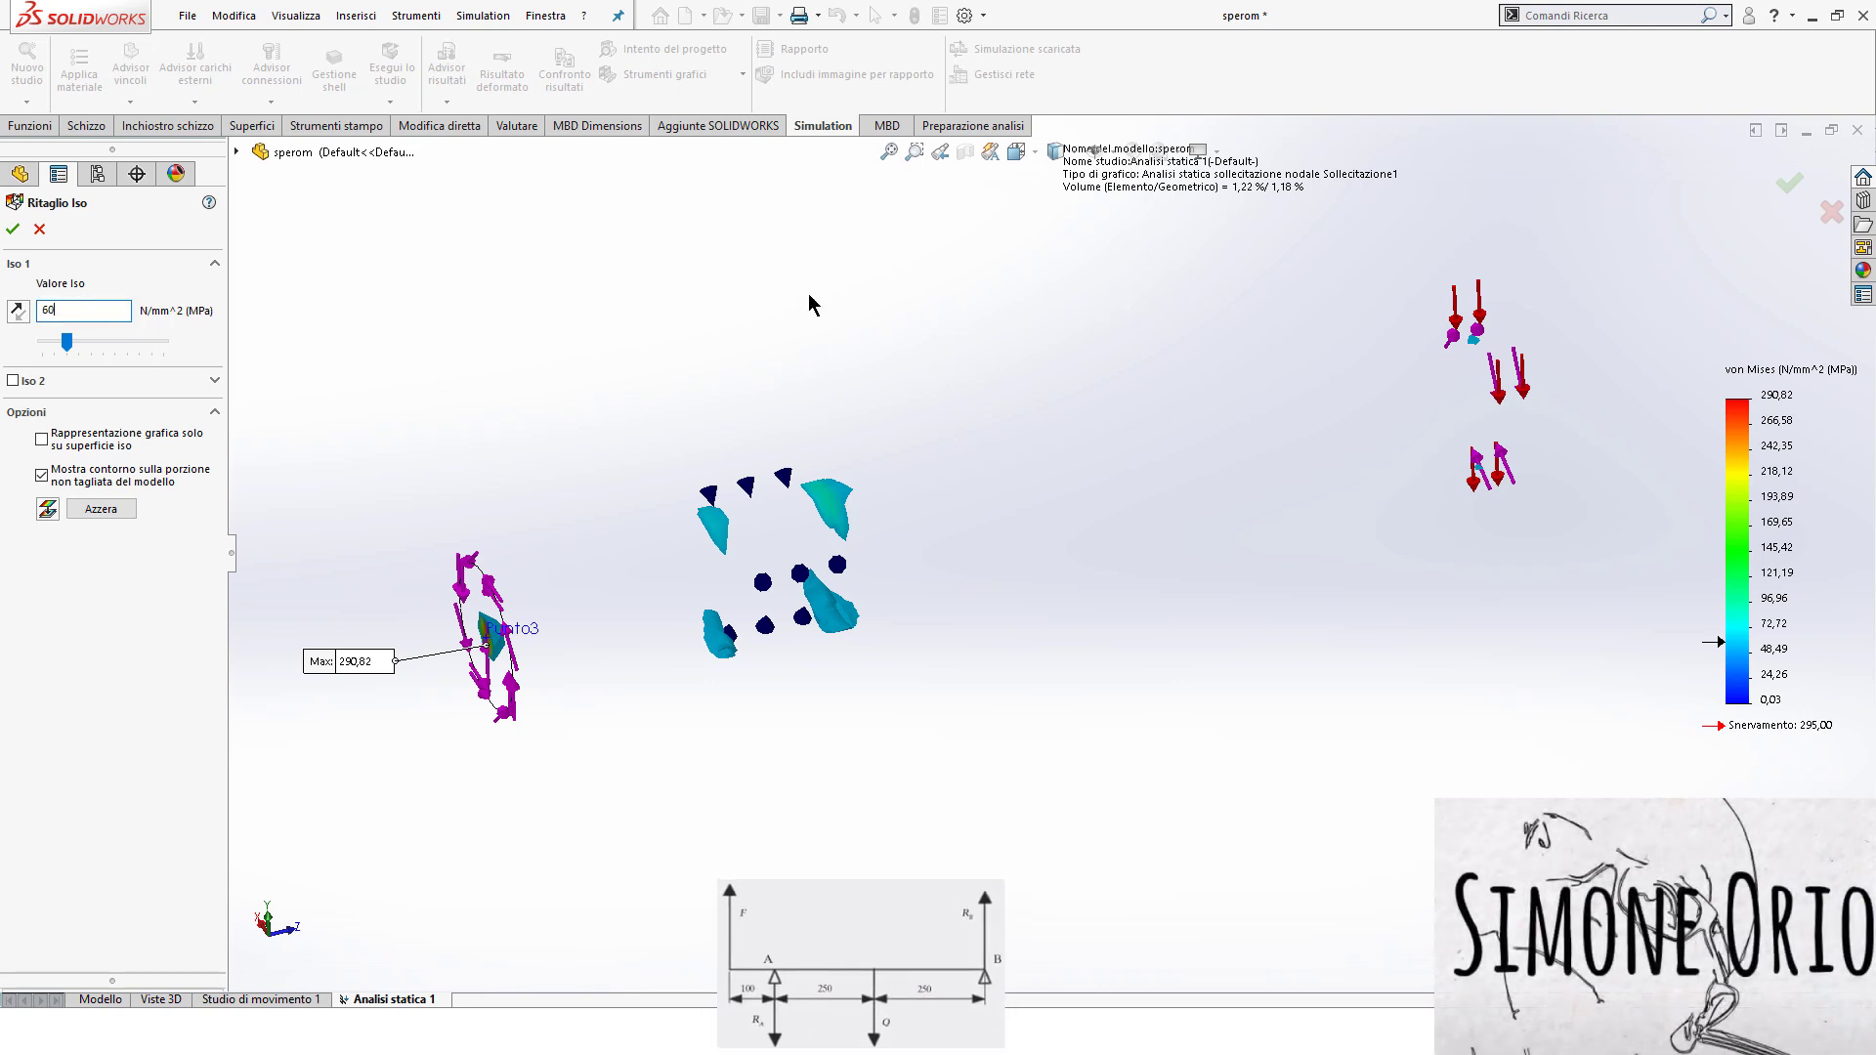
key(Return)
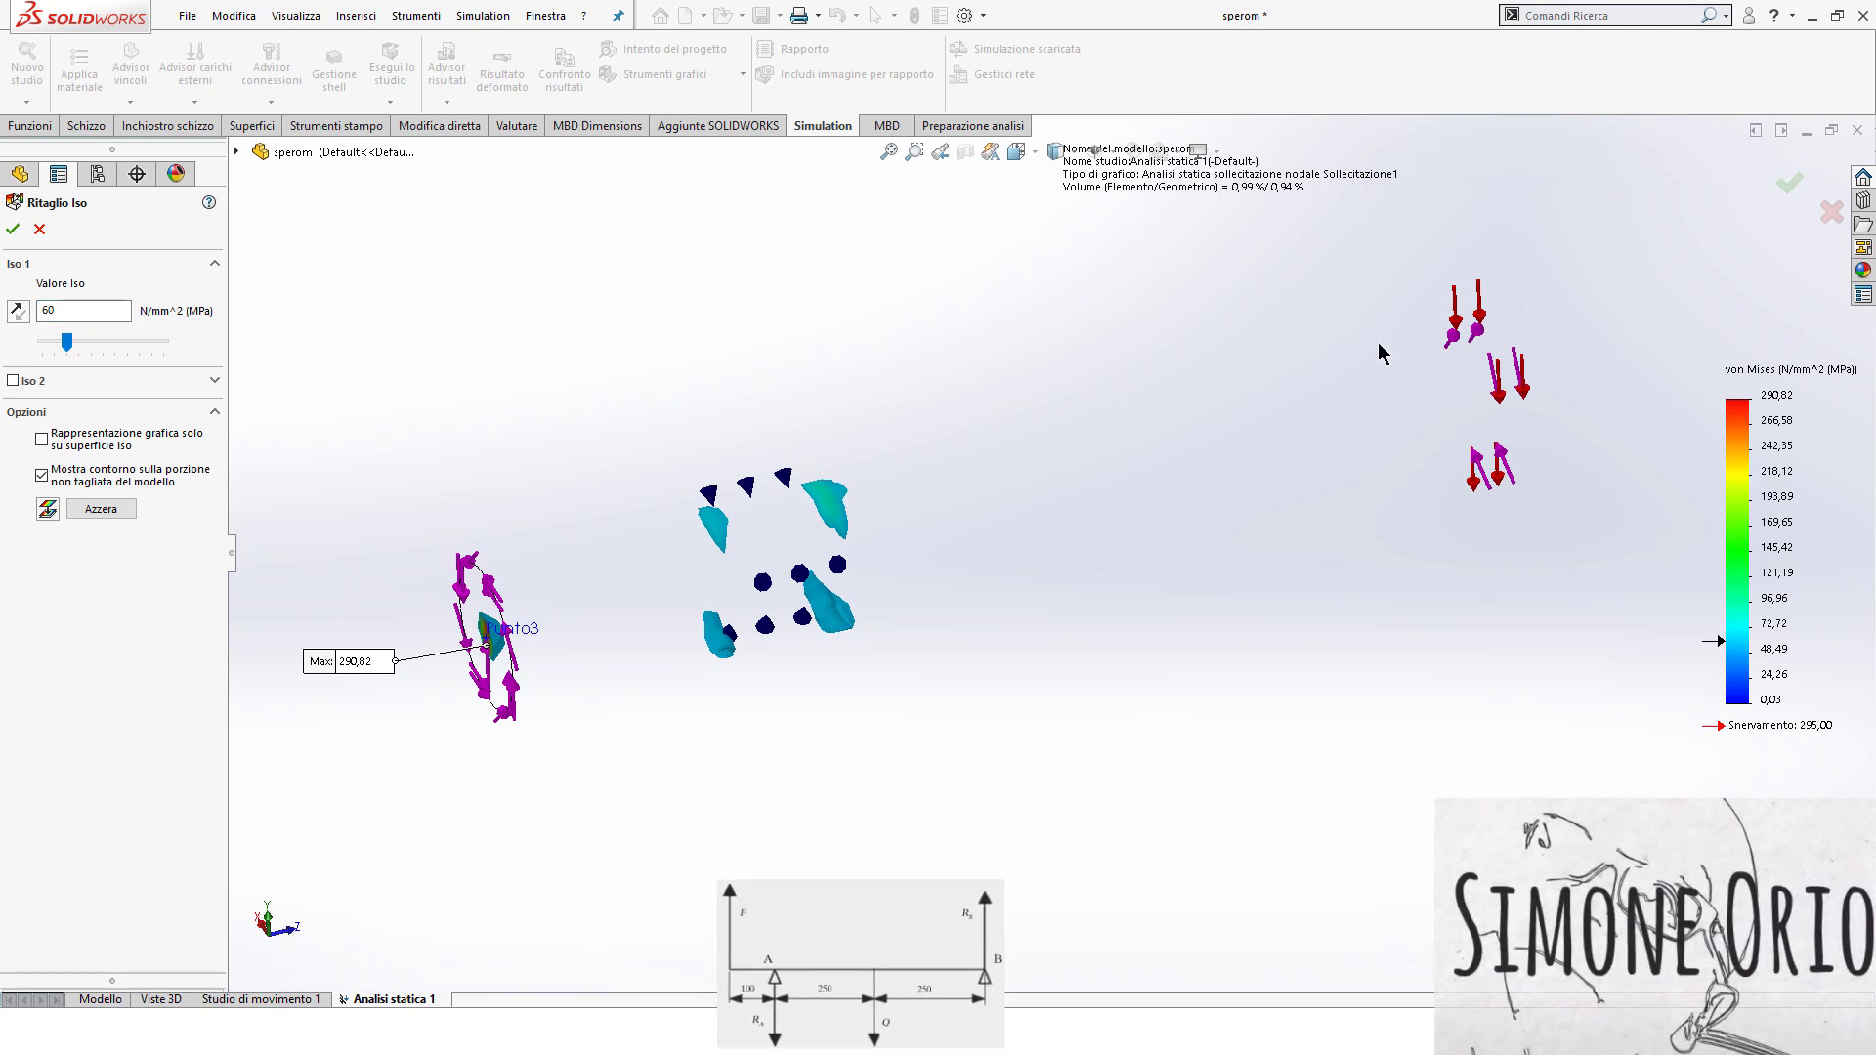
scroll(1459, 390, down, 1)
scroll(1466, 377, down, 1)
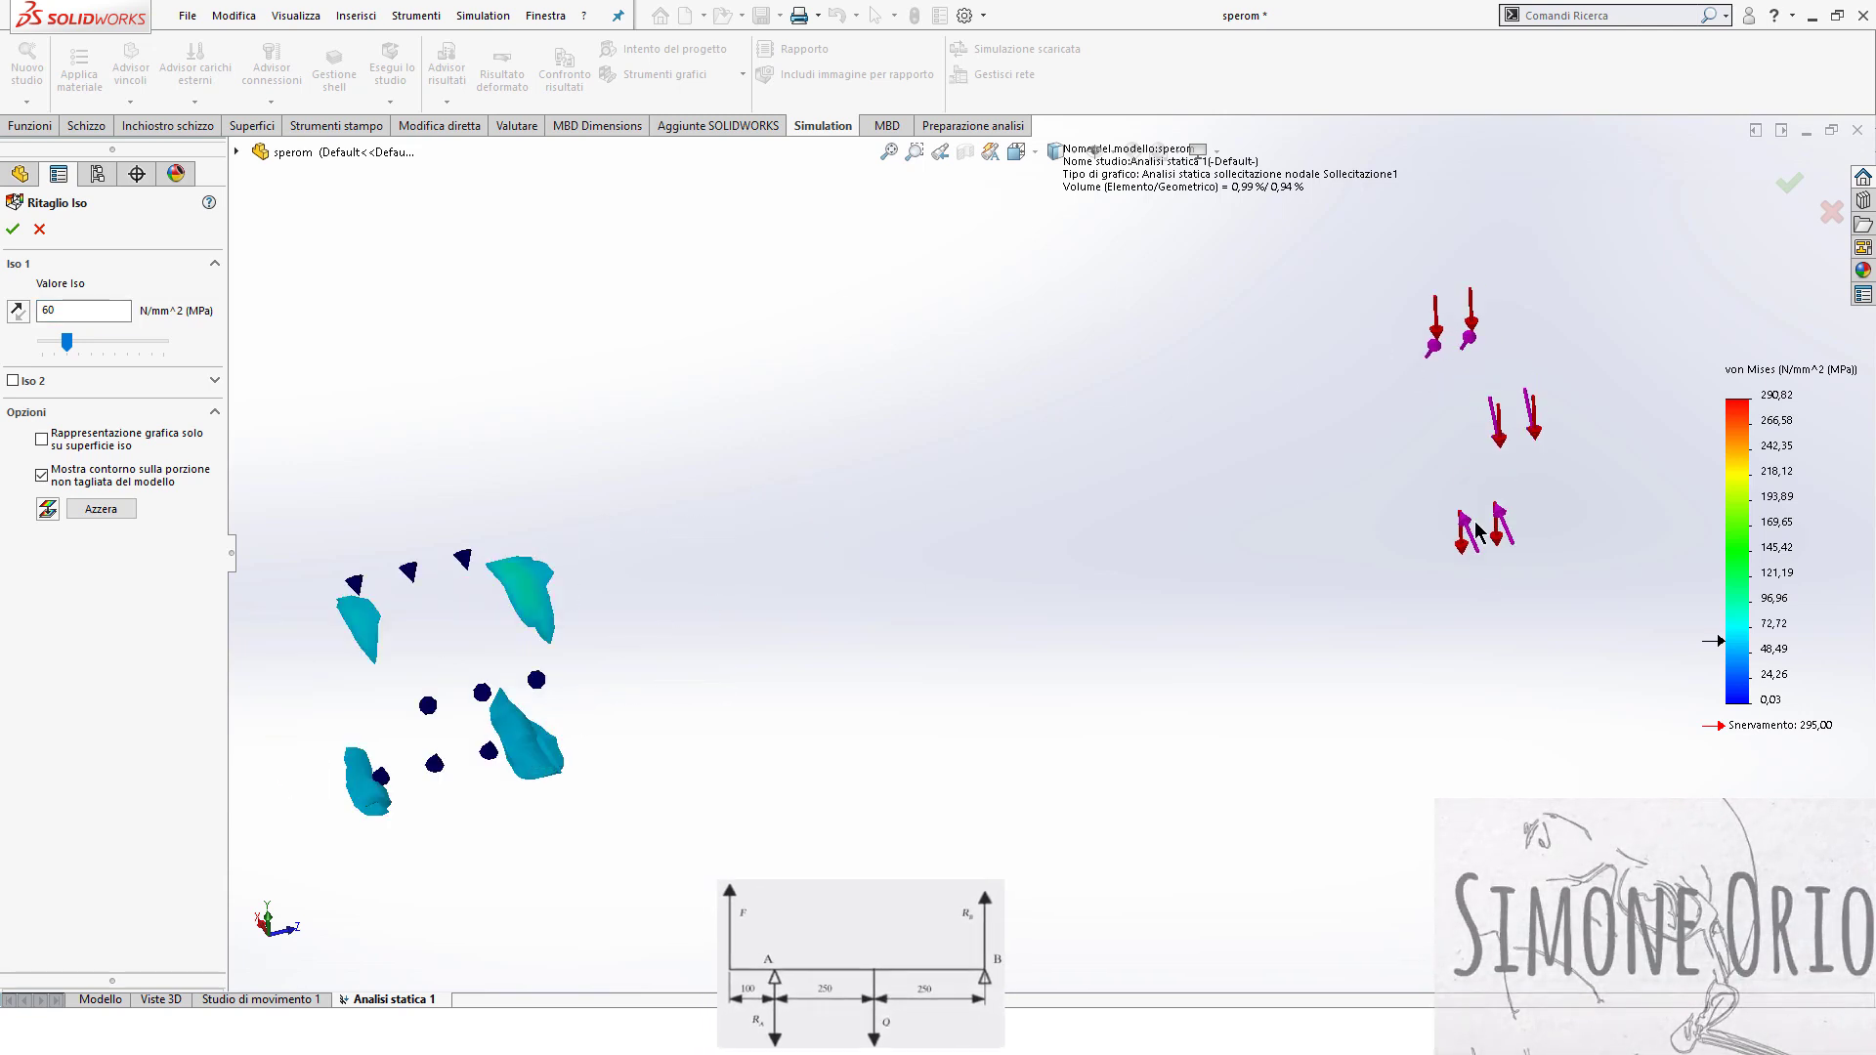
click(74, 311)
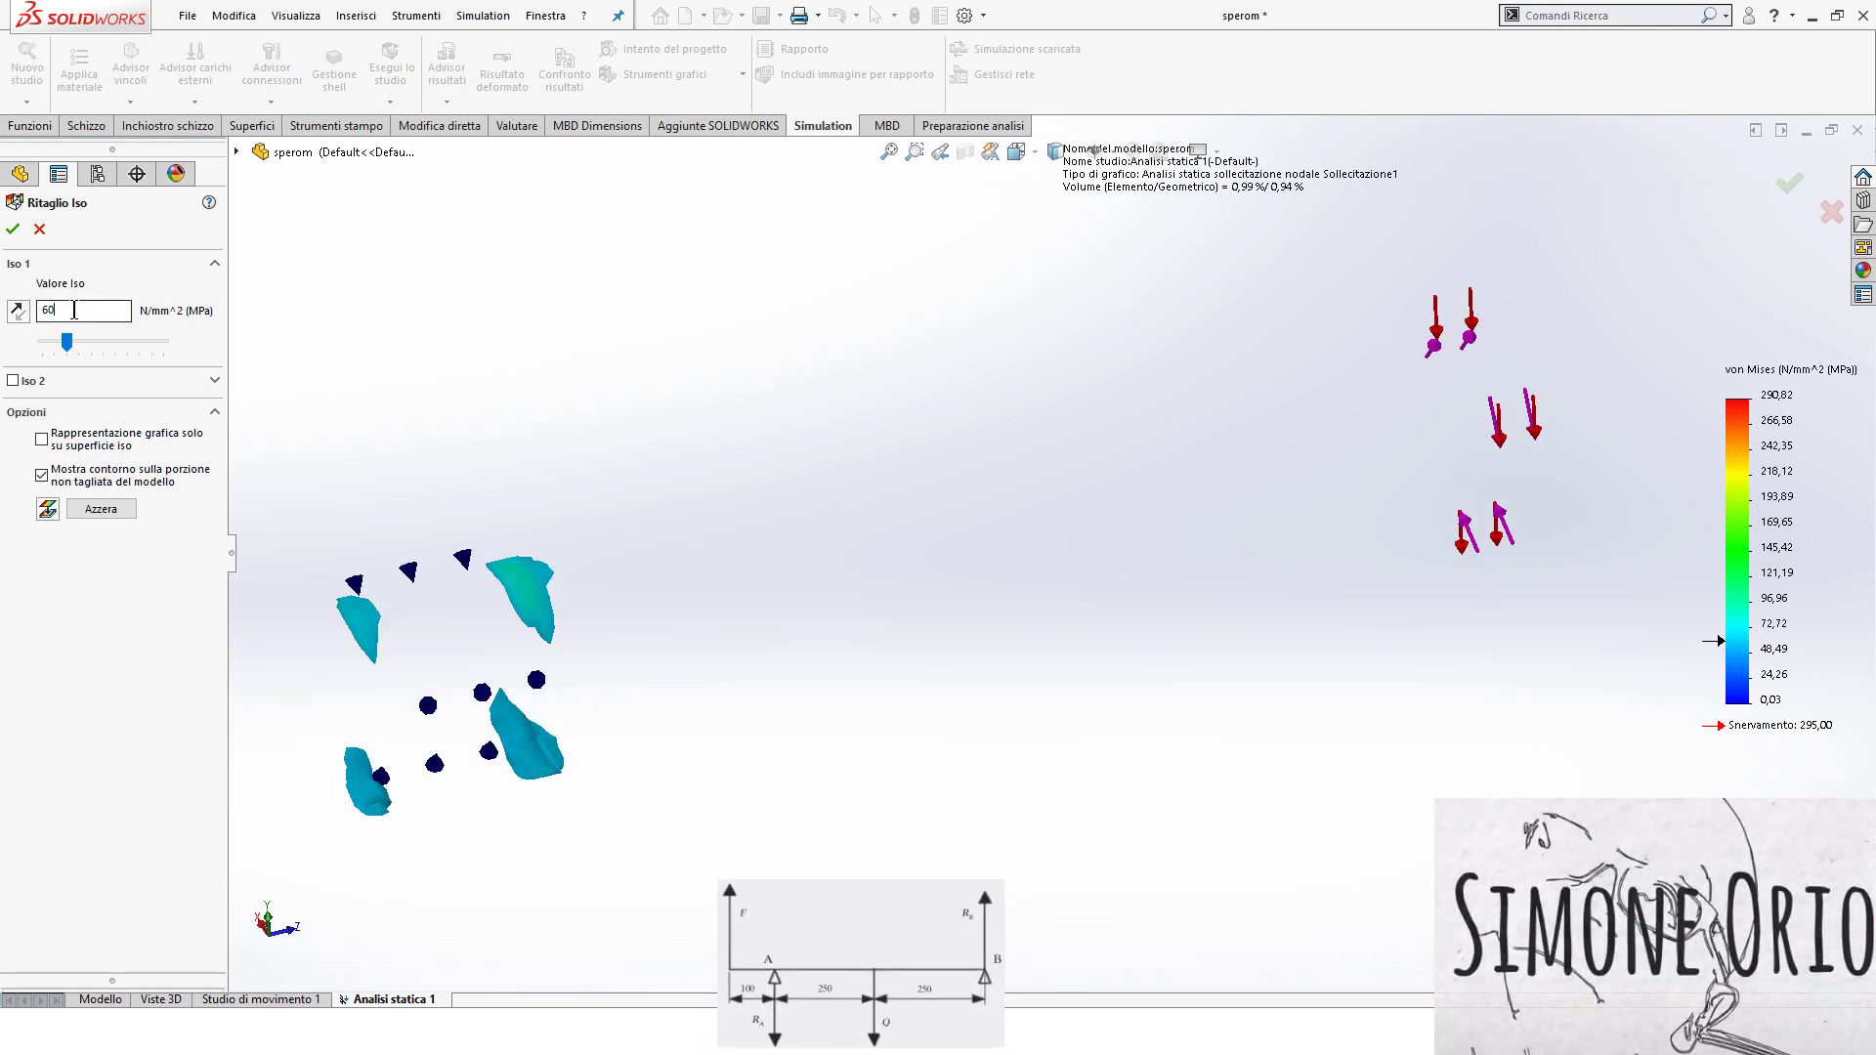
key(BackSpace)
key(BackSpace)
text(5)
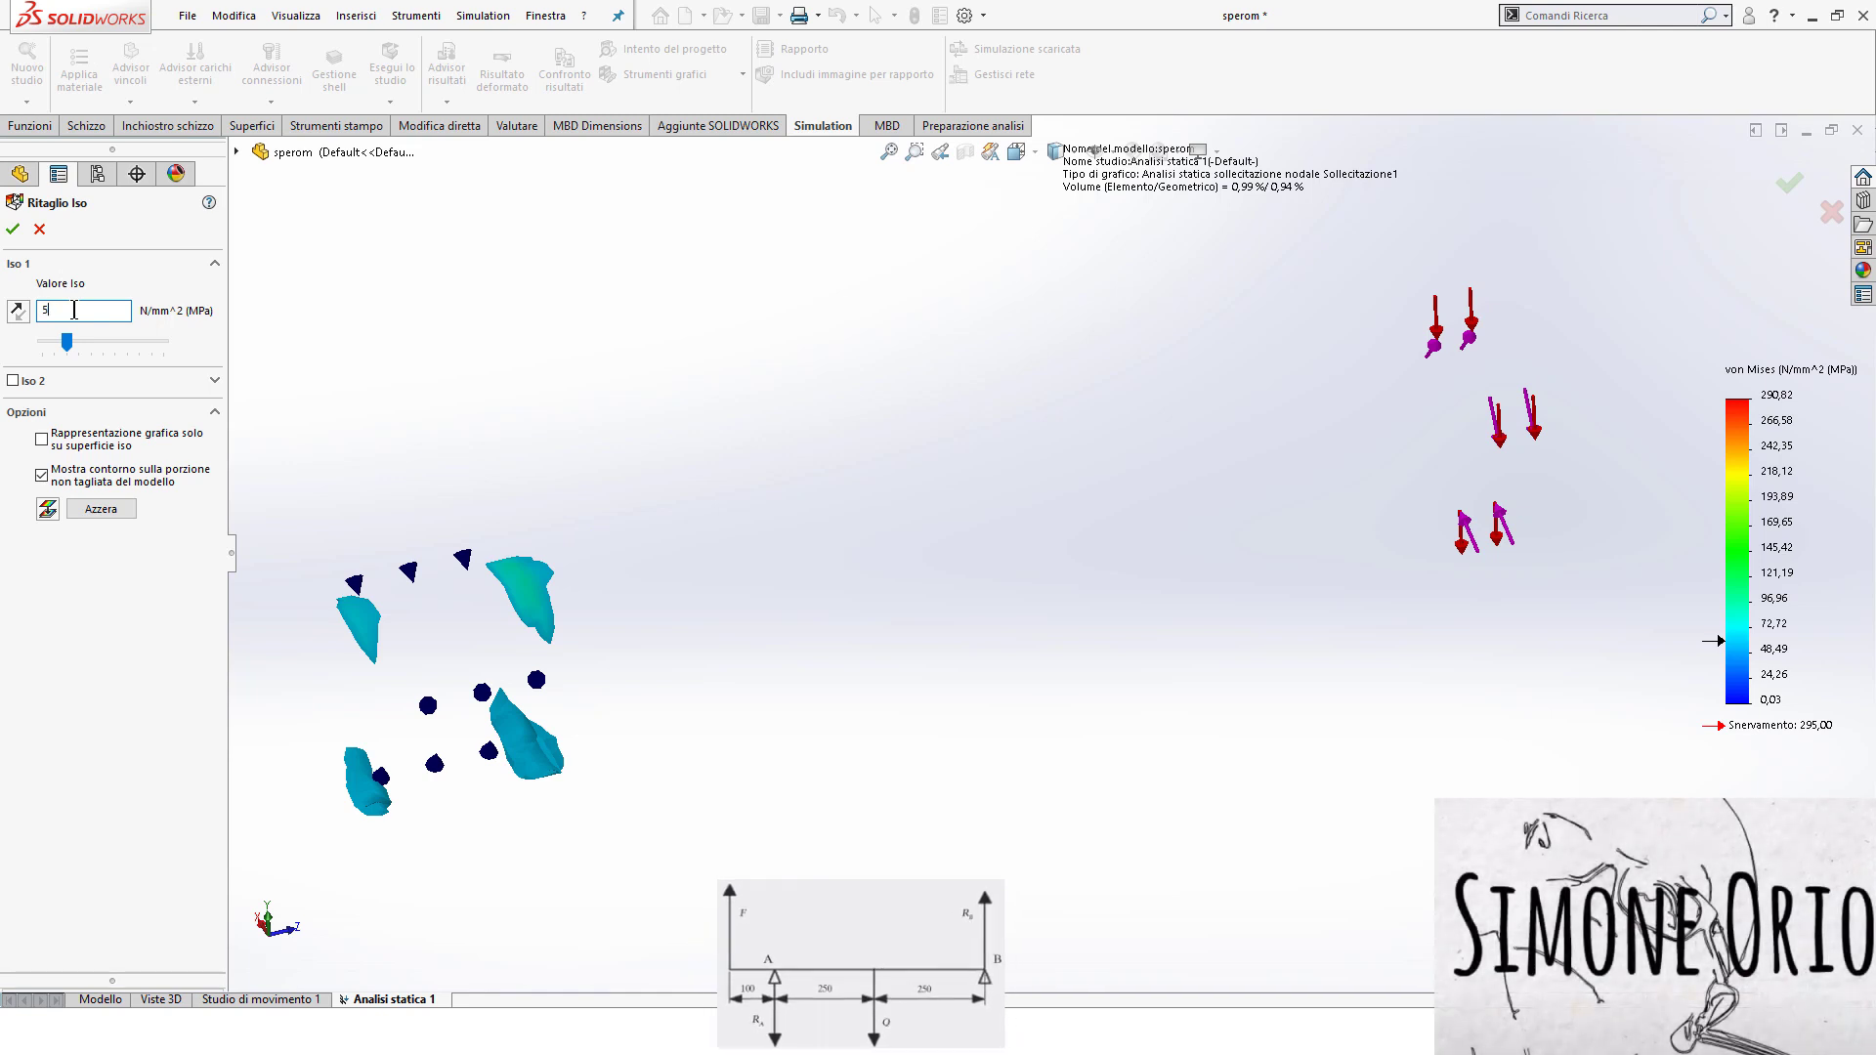
text(9)
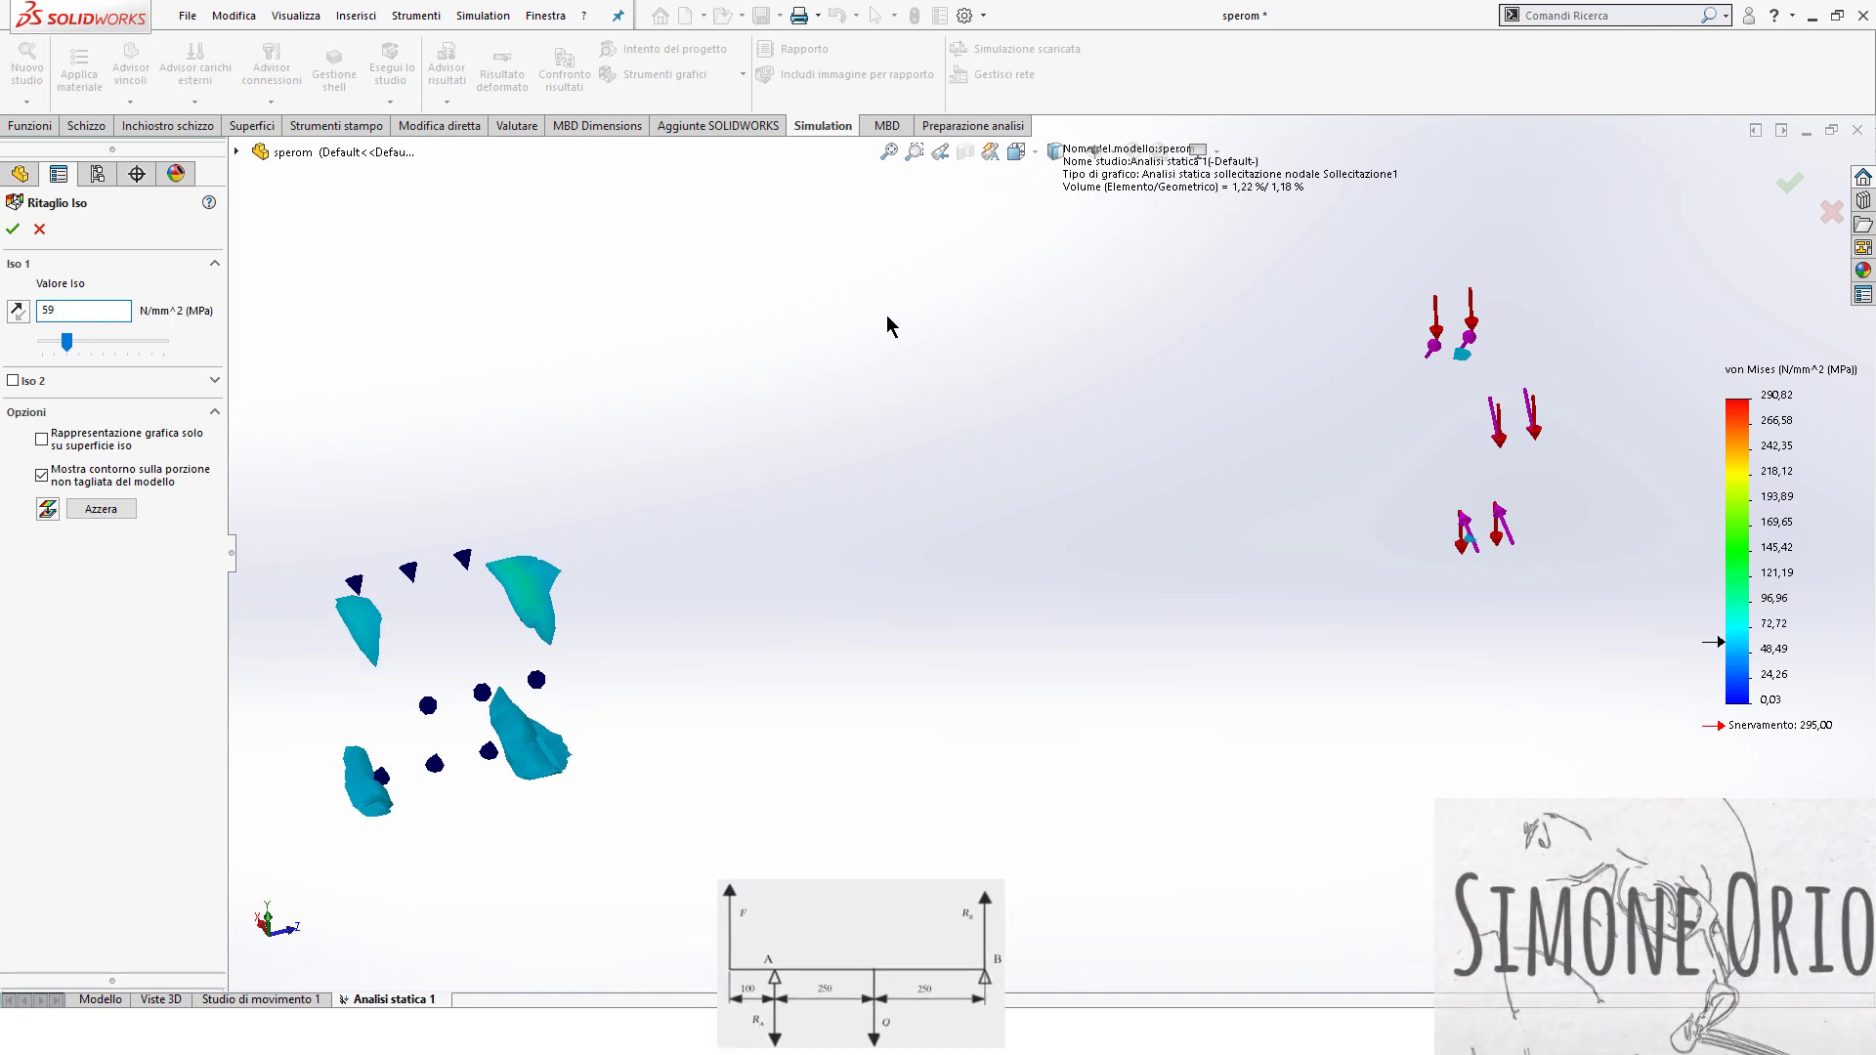
scroll(793, 502, up, 2)
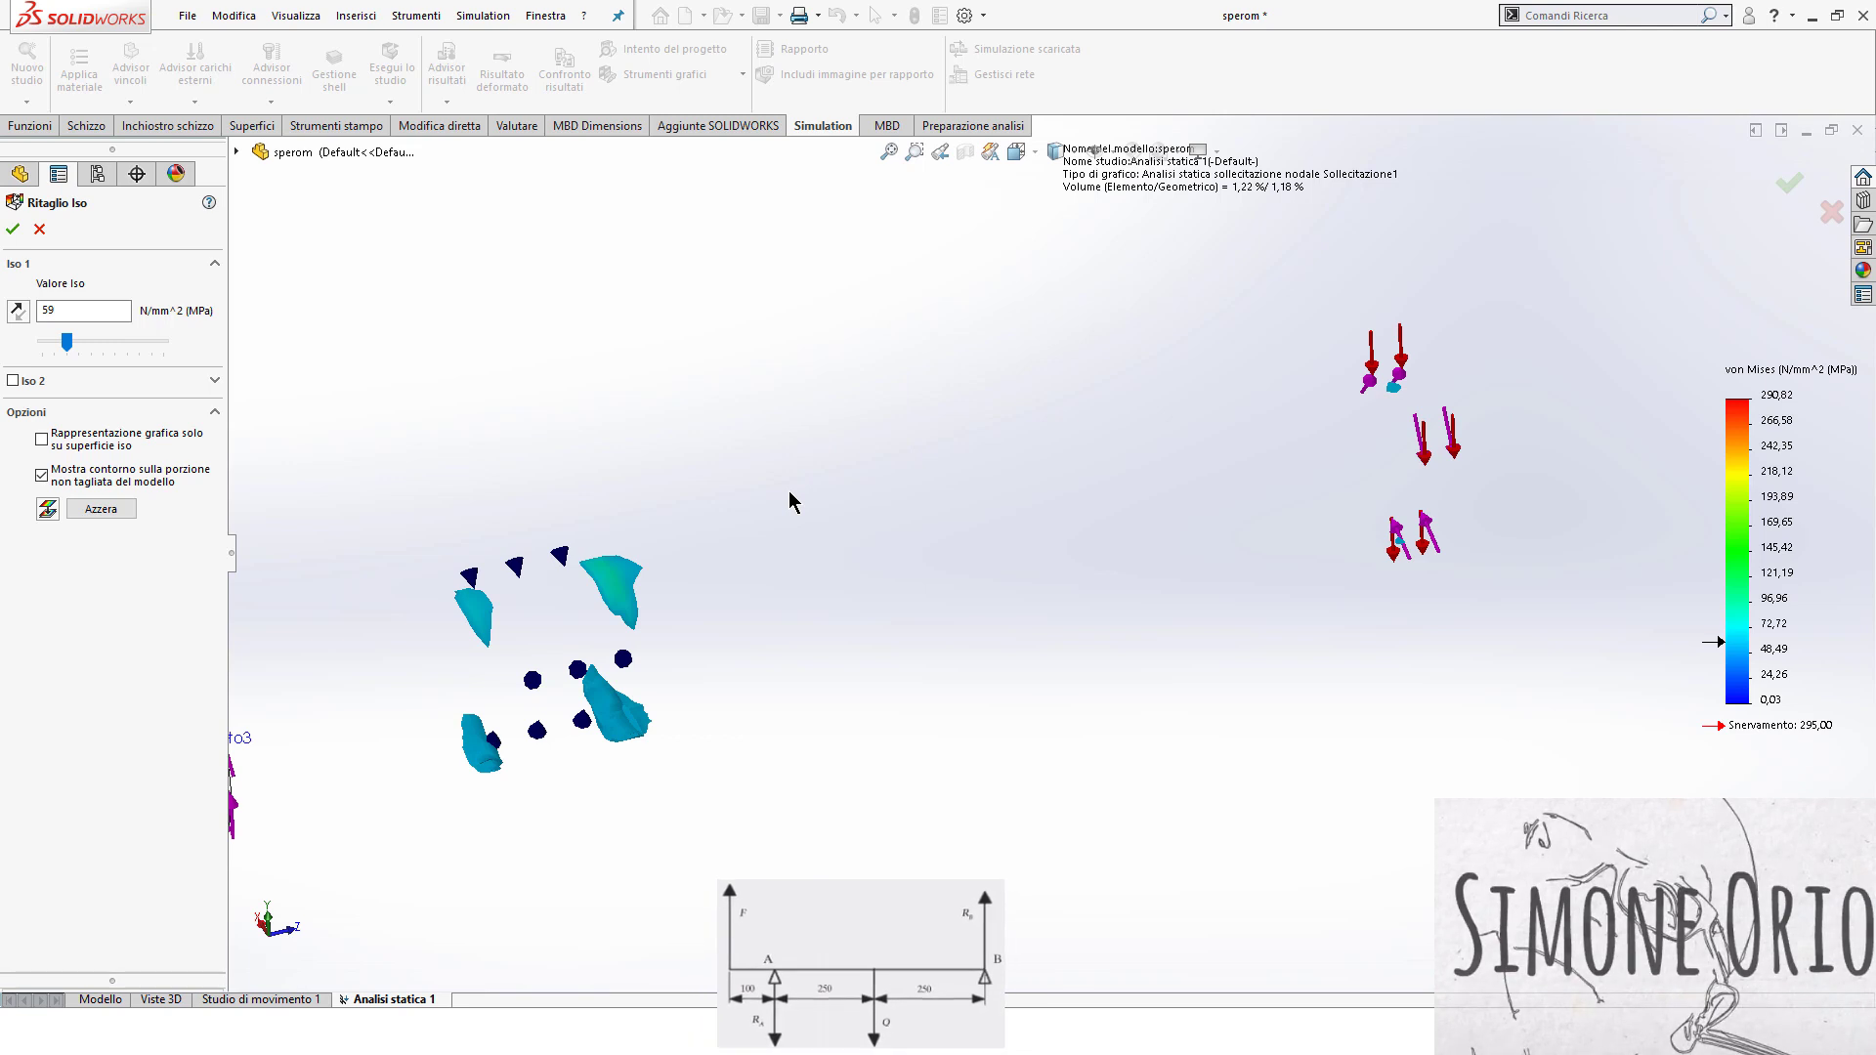